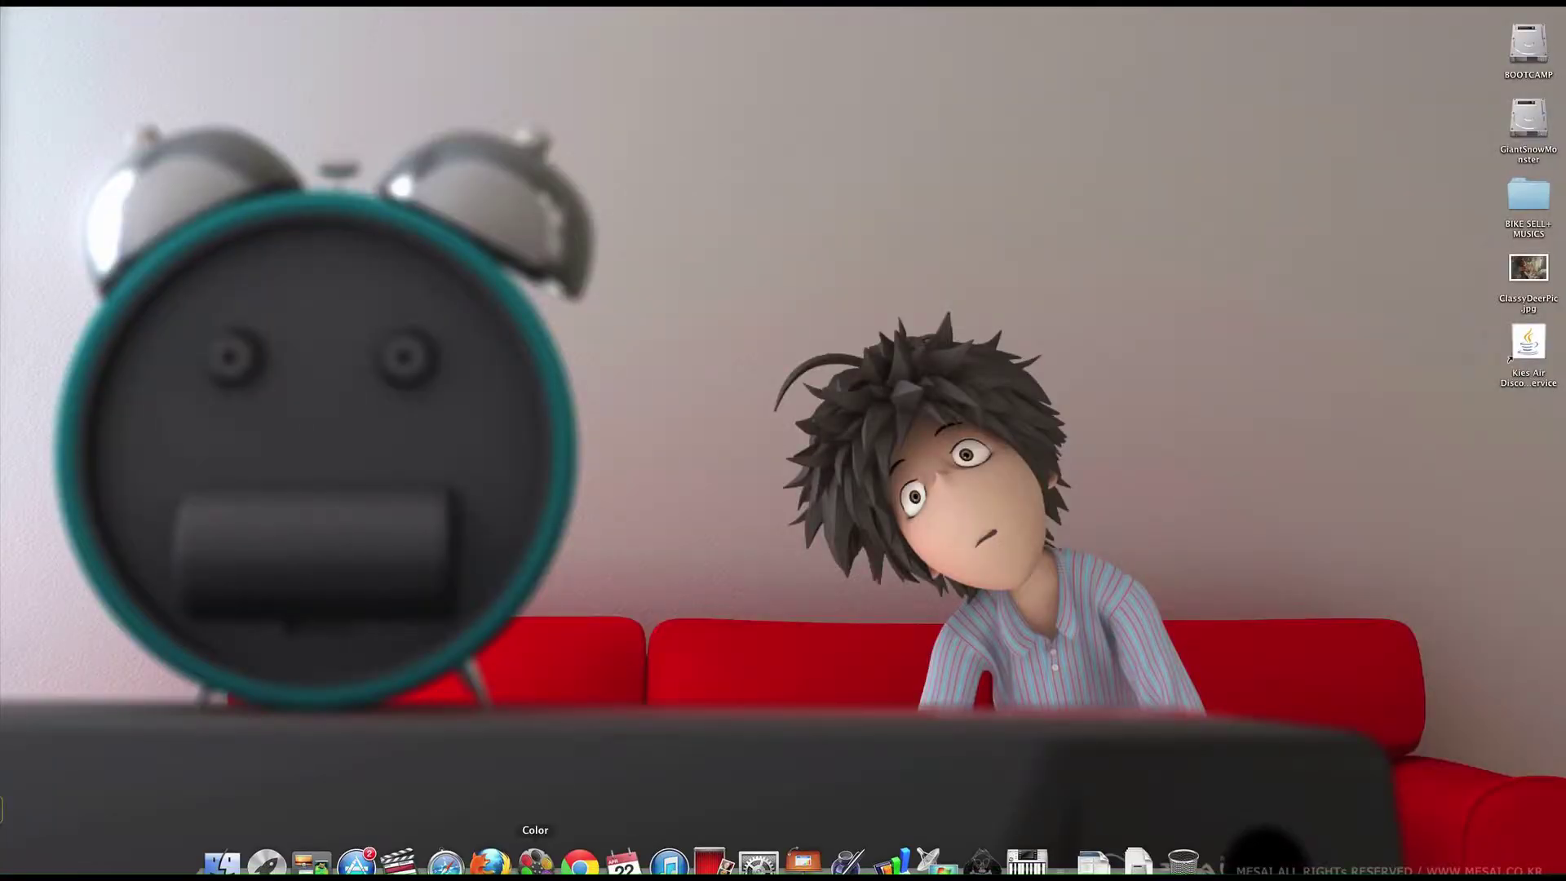
- Launch Color and open the project The Siren V2.colorproj
click(535, 861)
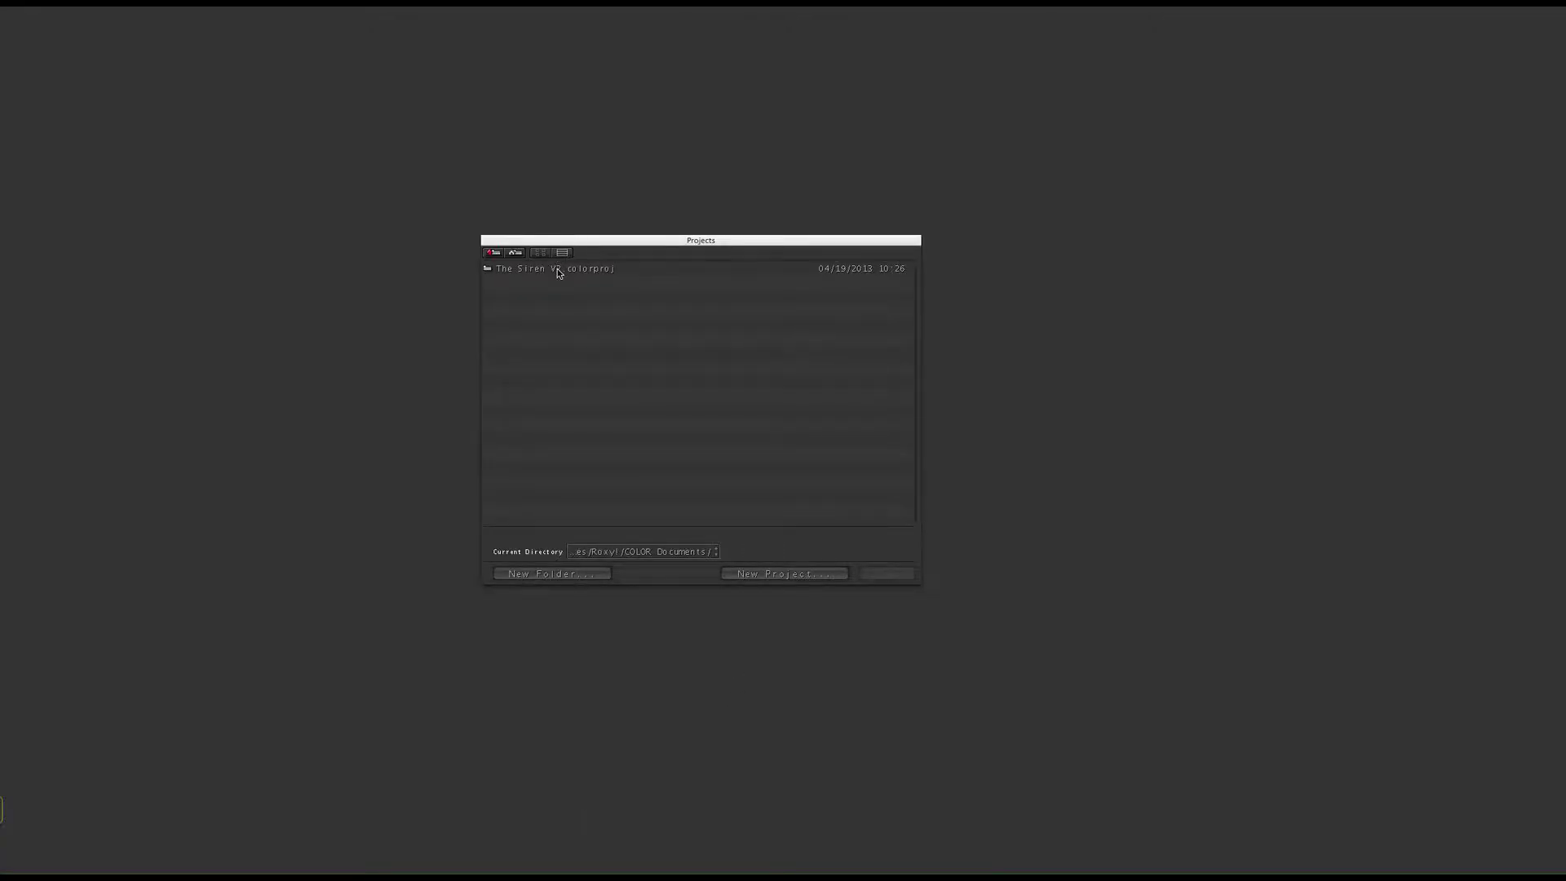
click(560, 271)
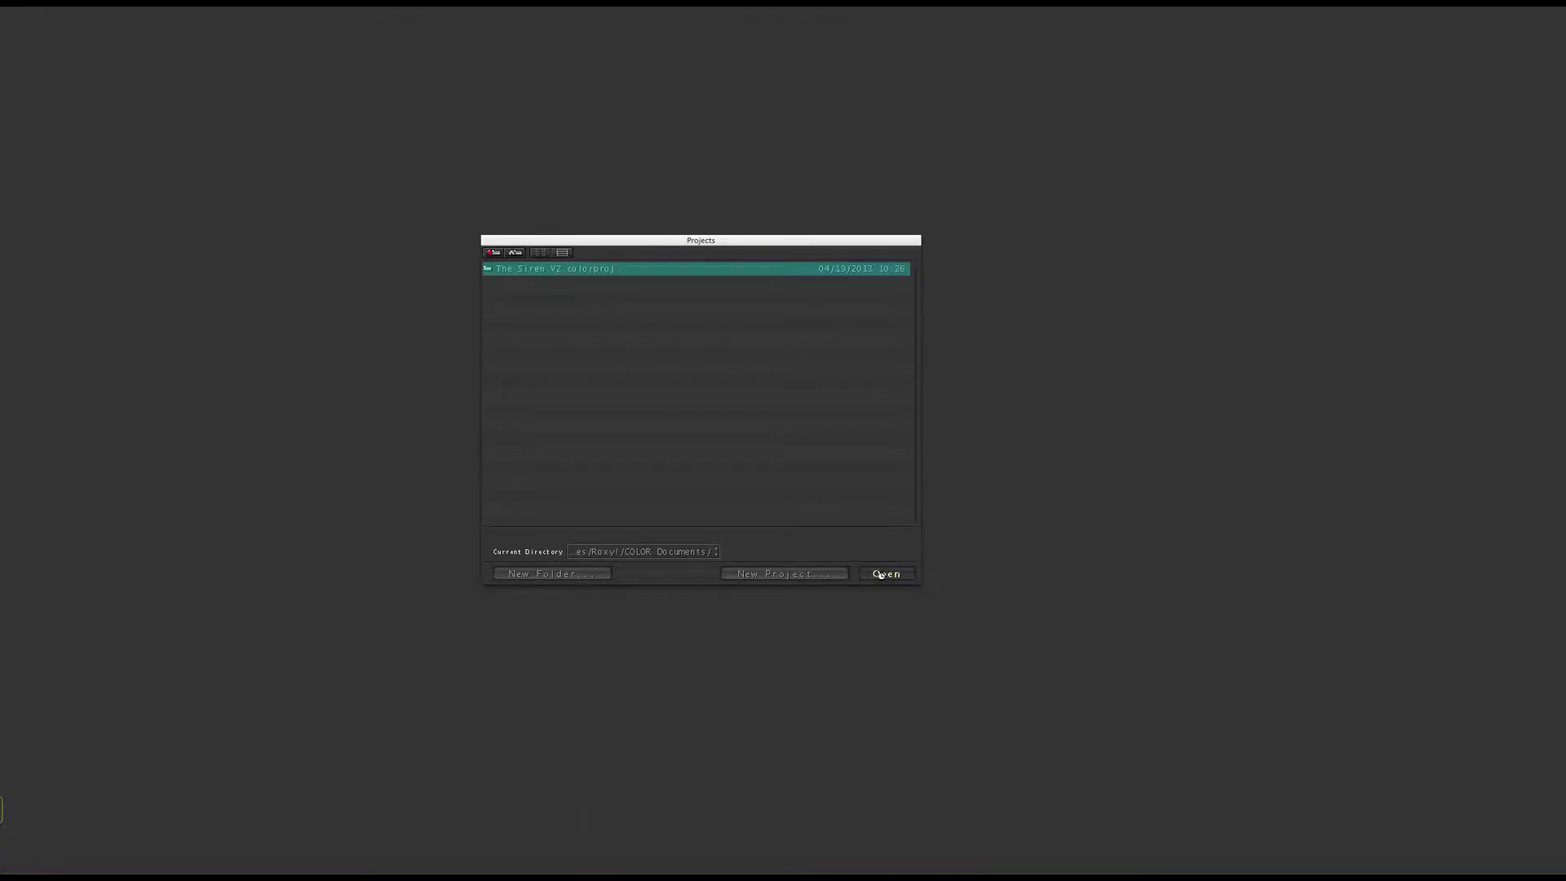
click(881, 575)
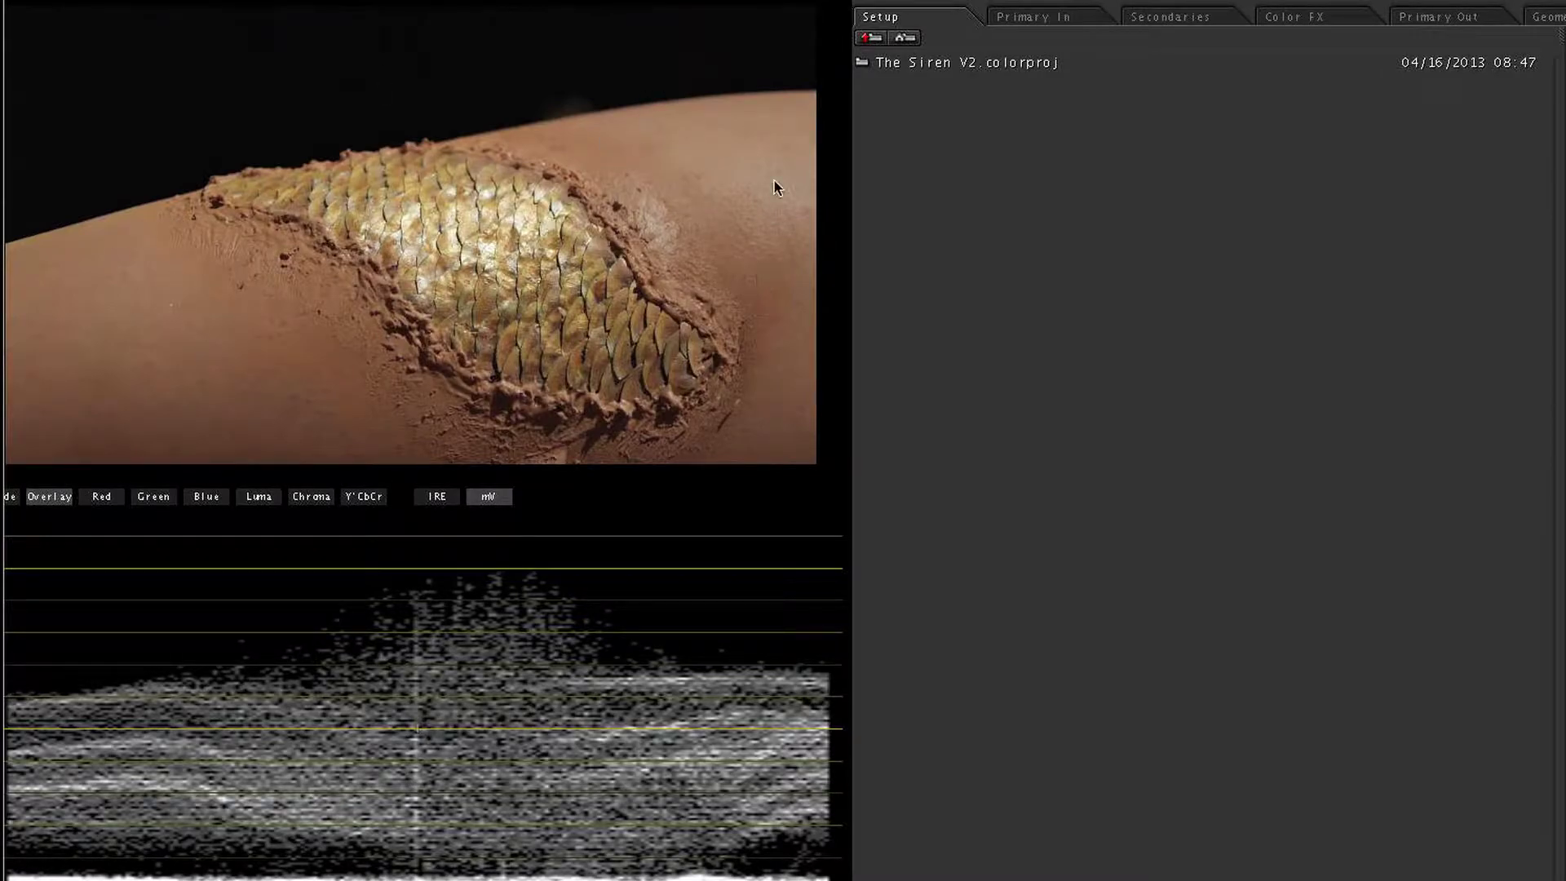
- In Primary In, shape the Luma curve into a gentle S by raising a highlight point and lowering a midtone point
click(1044, 23)
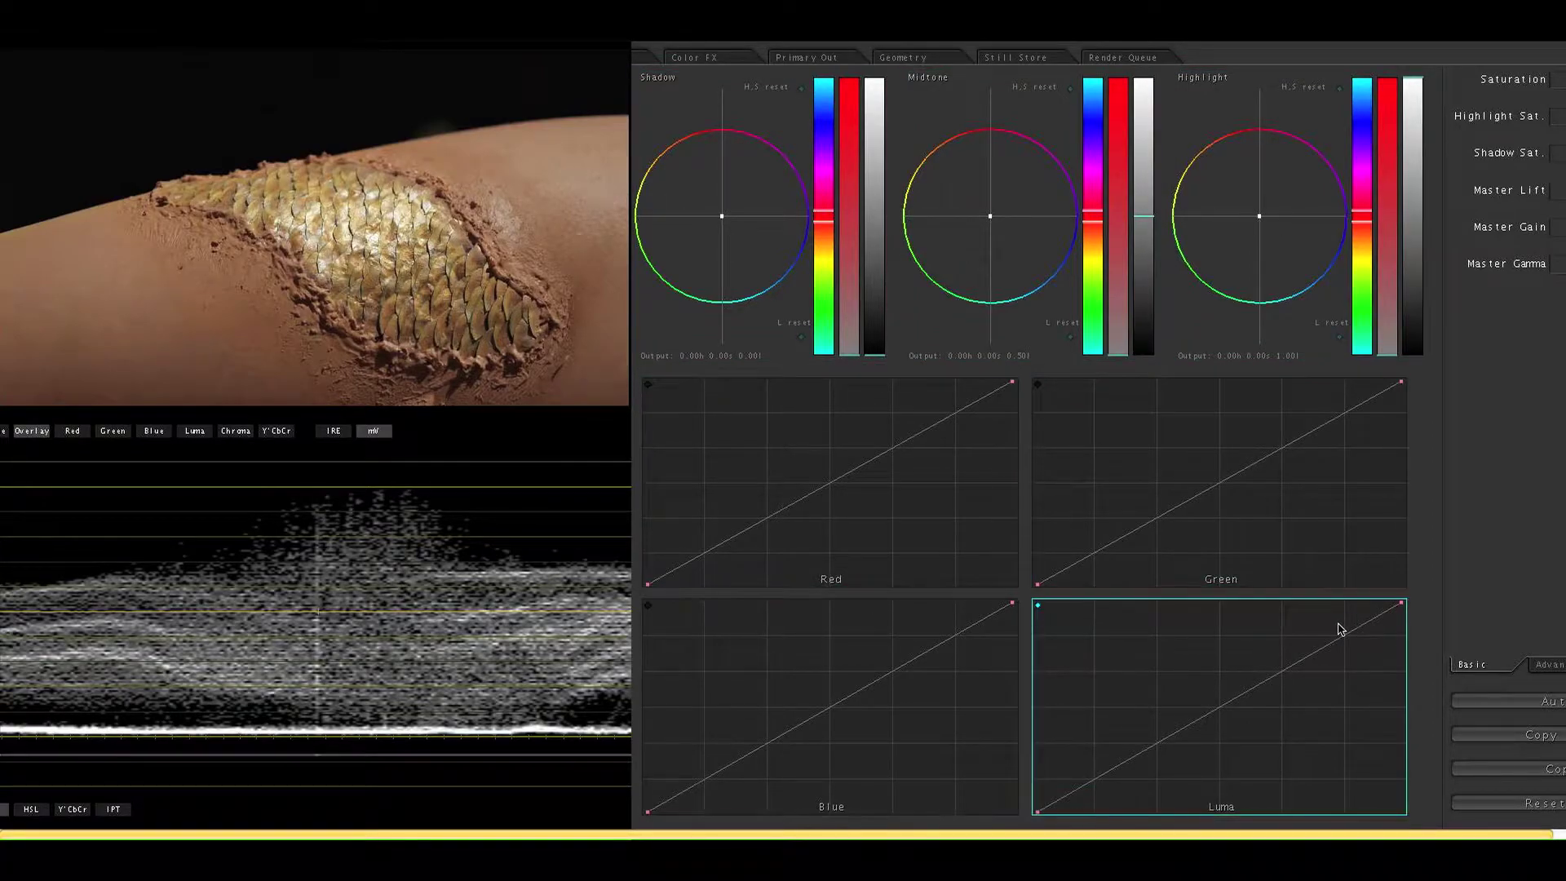
drag(1362, 629, 1356, 614)
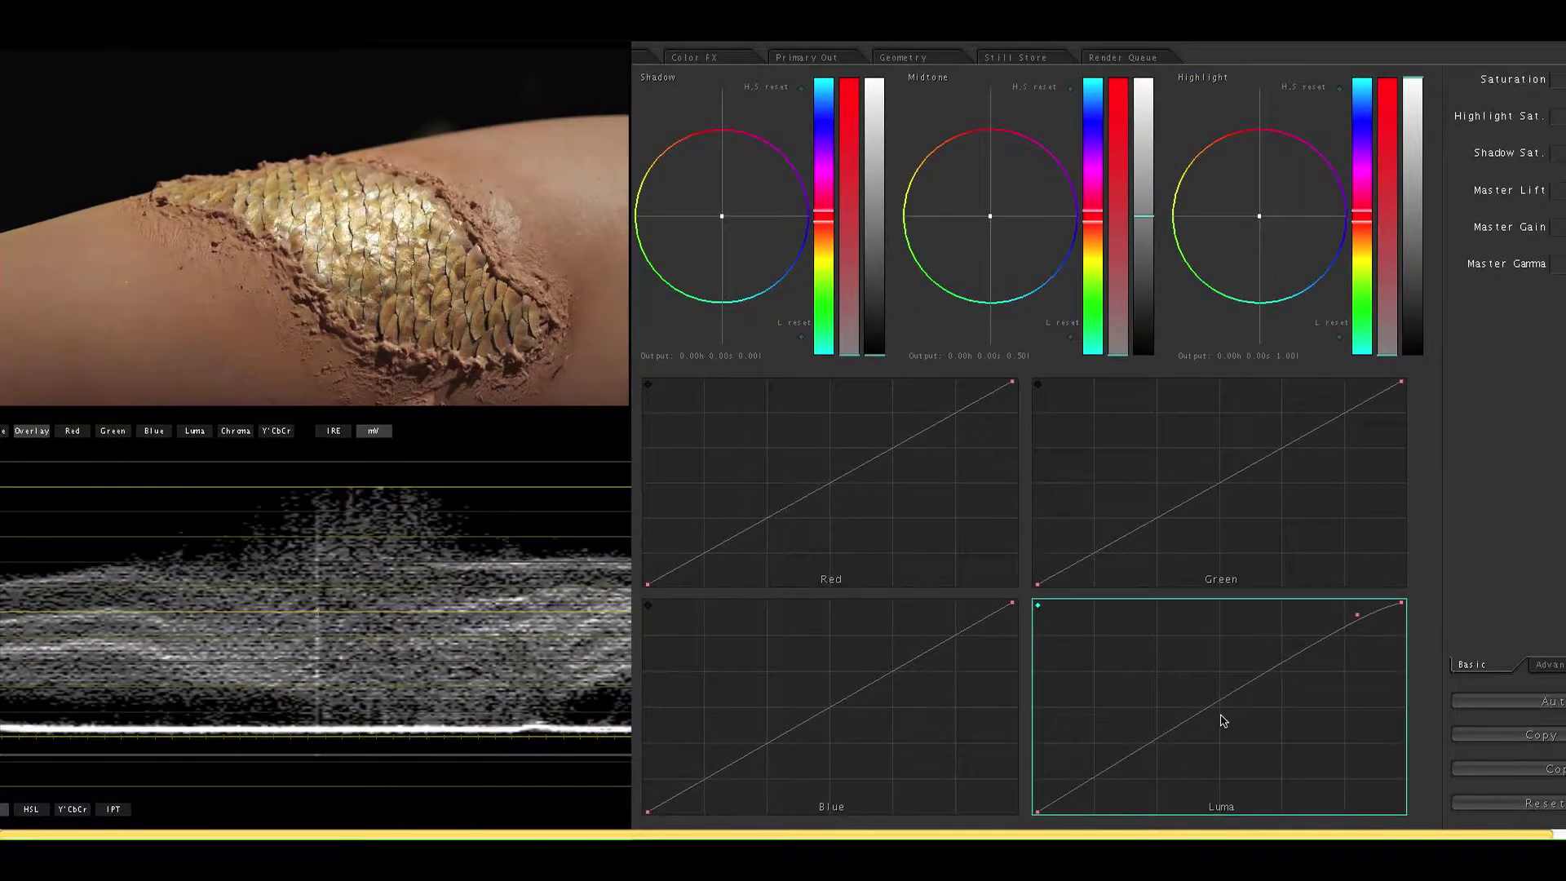
drag(1205, 716, 1215, 733)
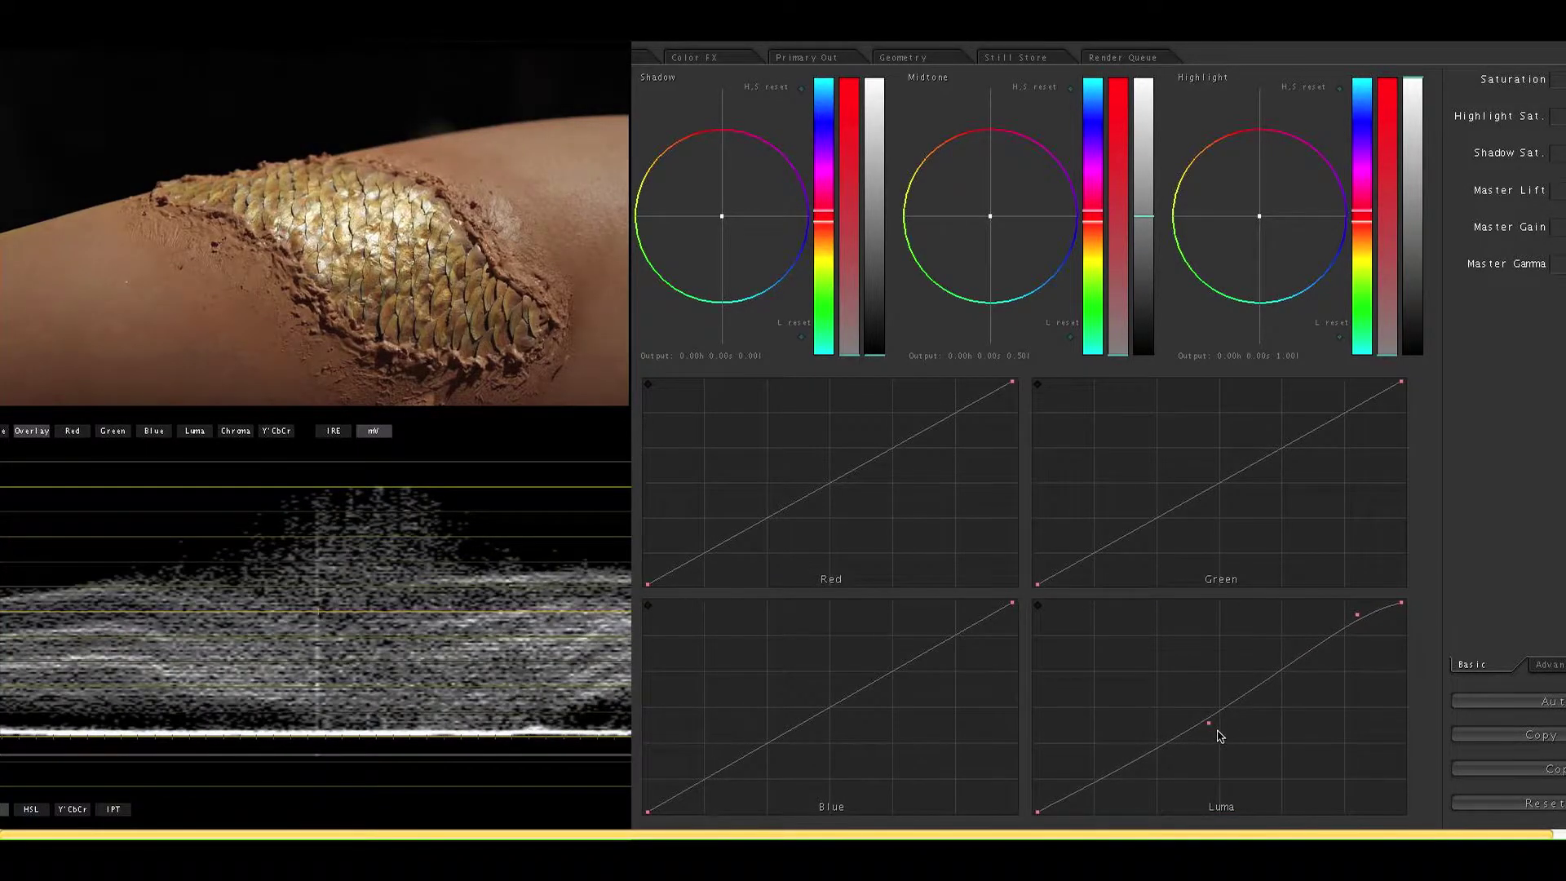
drag(1354, 622, 1356, 612)
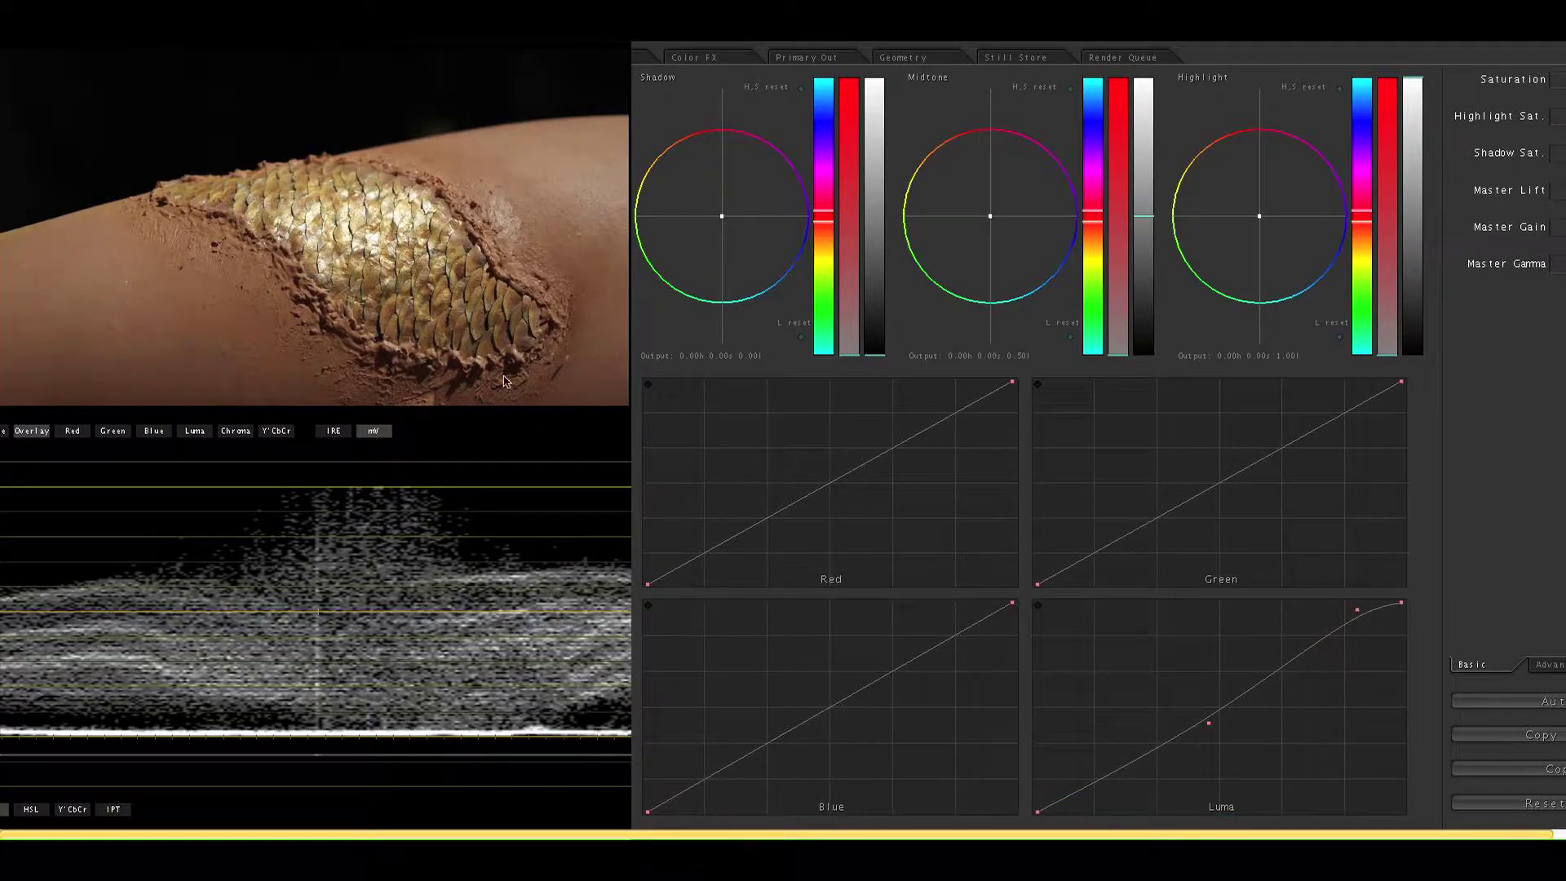
- In Secondaries, set the vignette shape of secondary 1 to User Shape
click(628, 313)
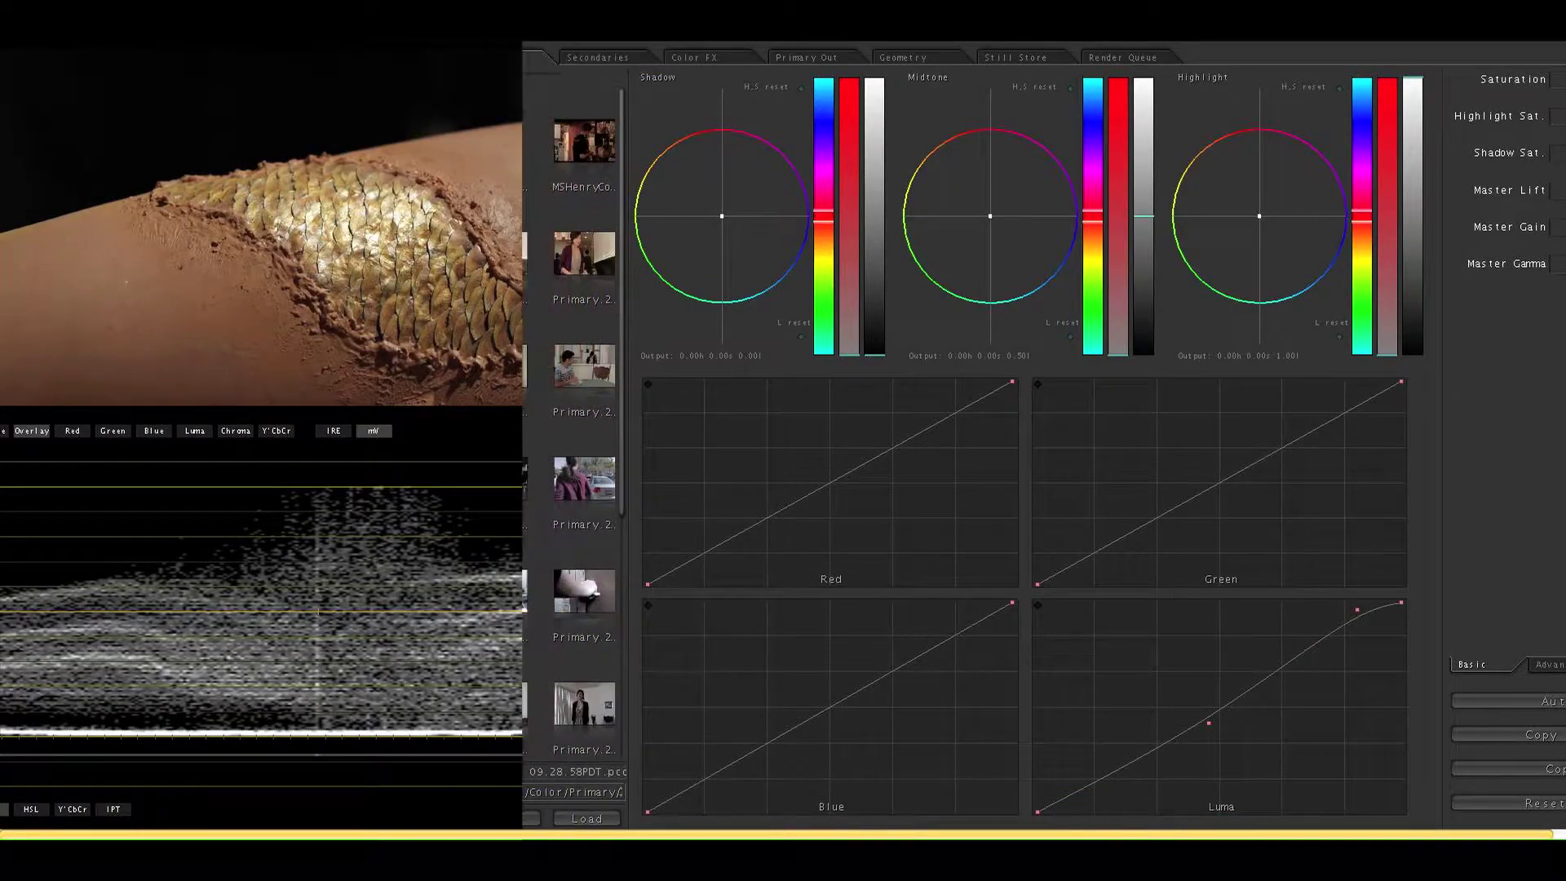
click(598, 57)
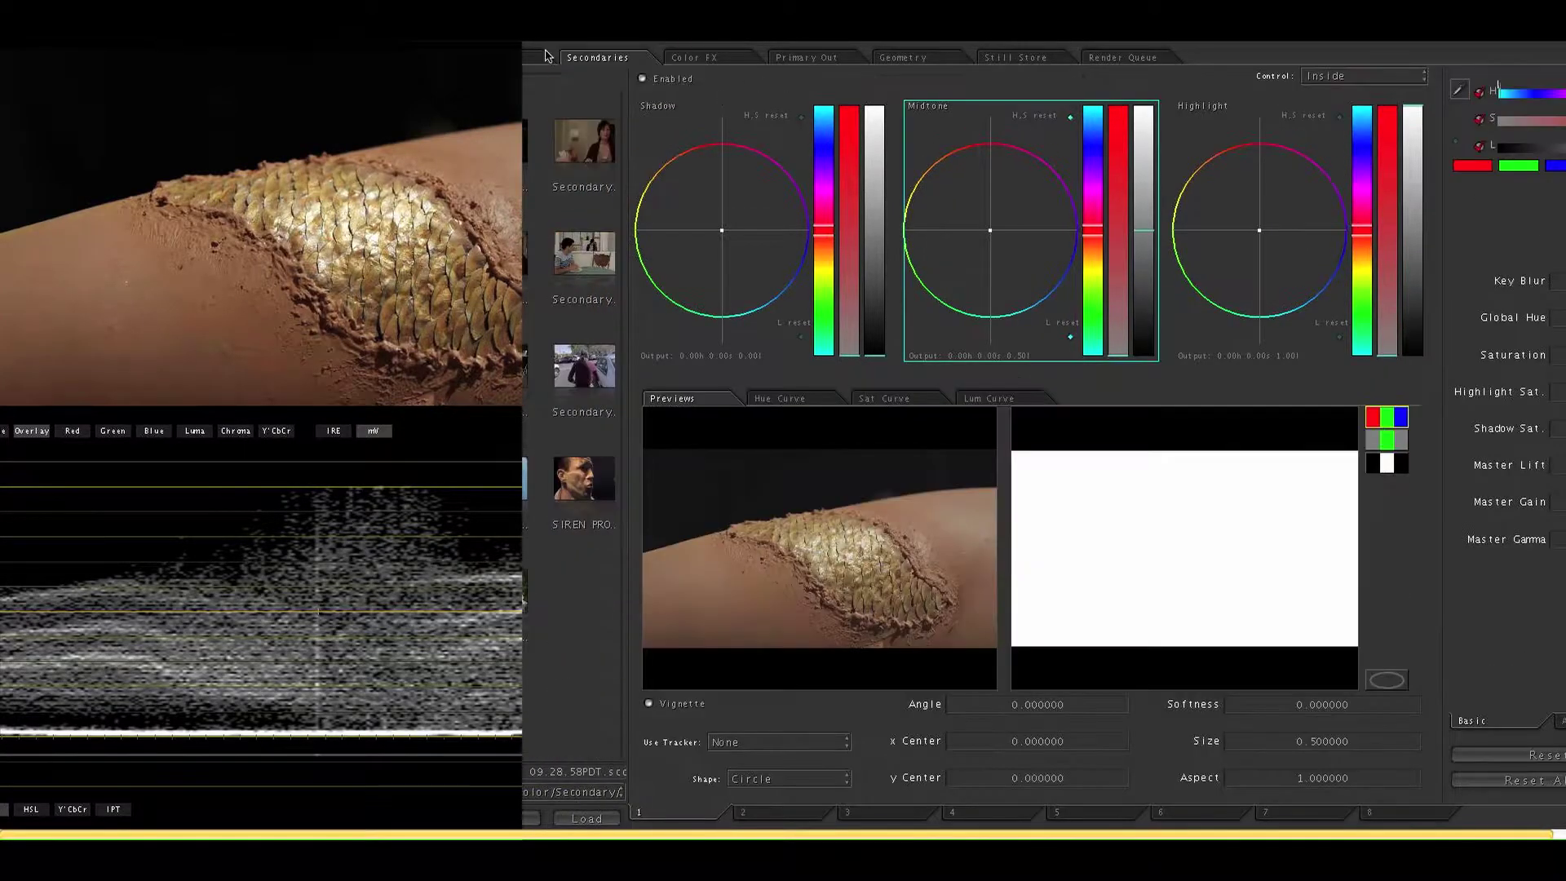
click(774, 778)
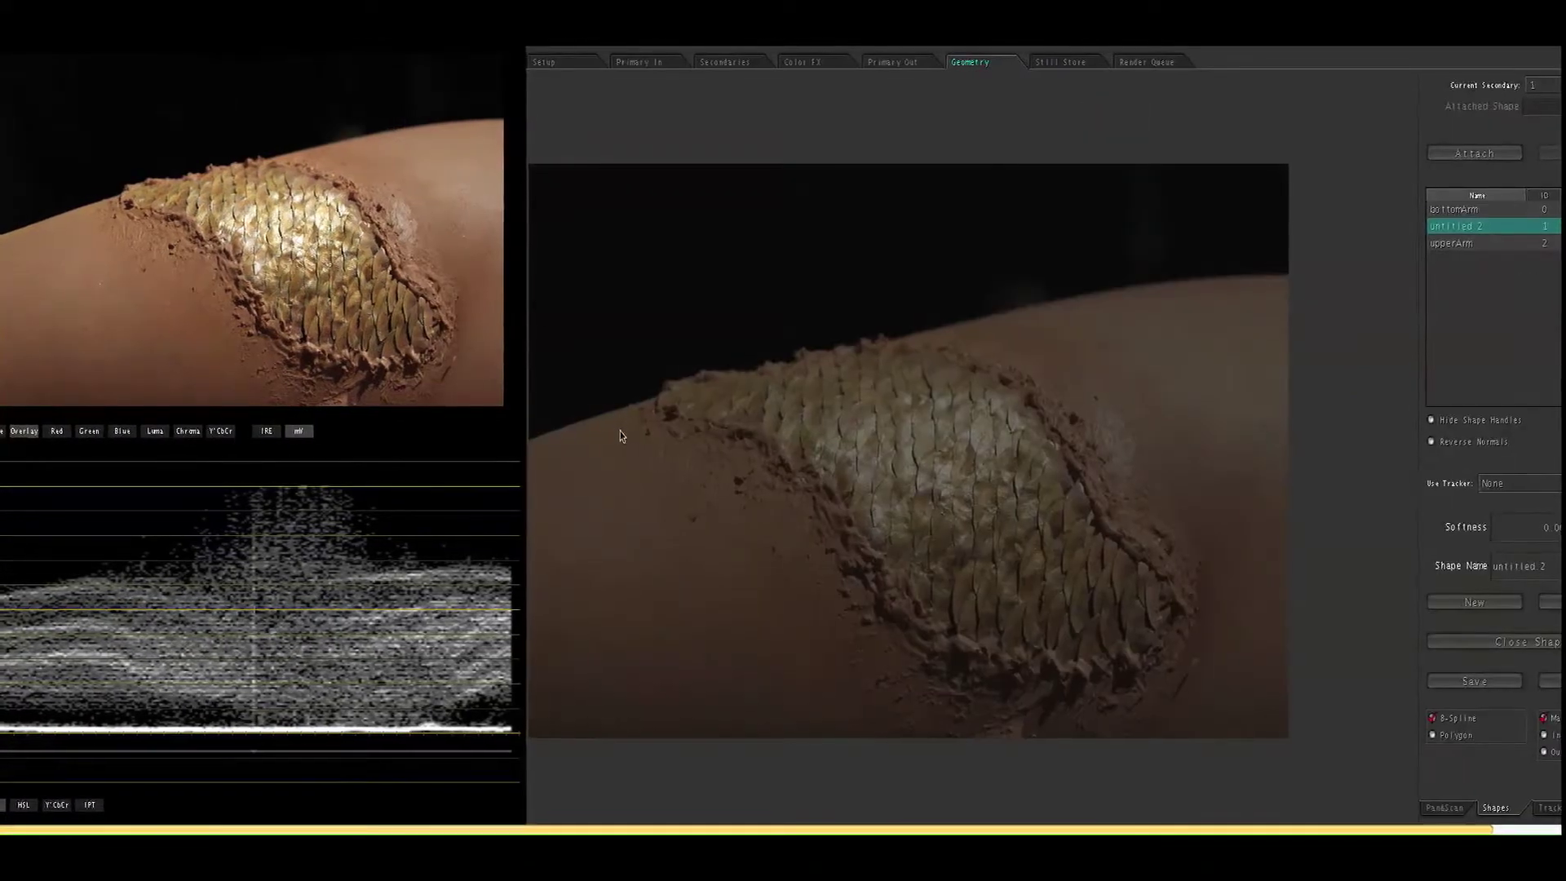
- Draw a closed B-Spline shape around the bare skin on the left part of the arm, extending past the frame edges
click(576, 423)
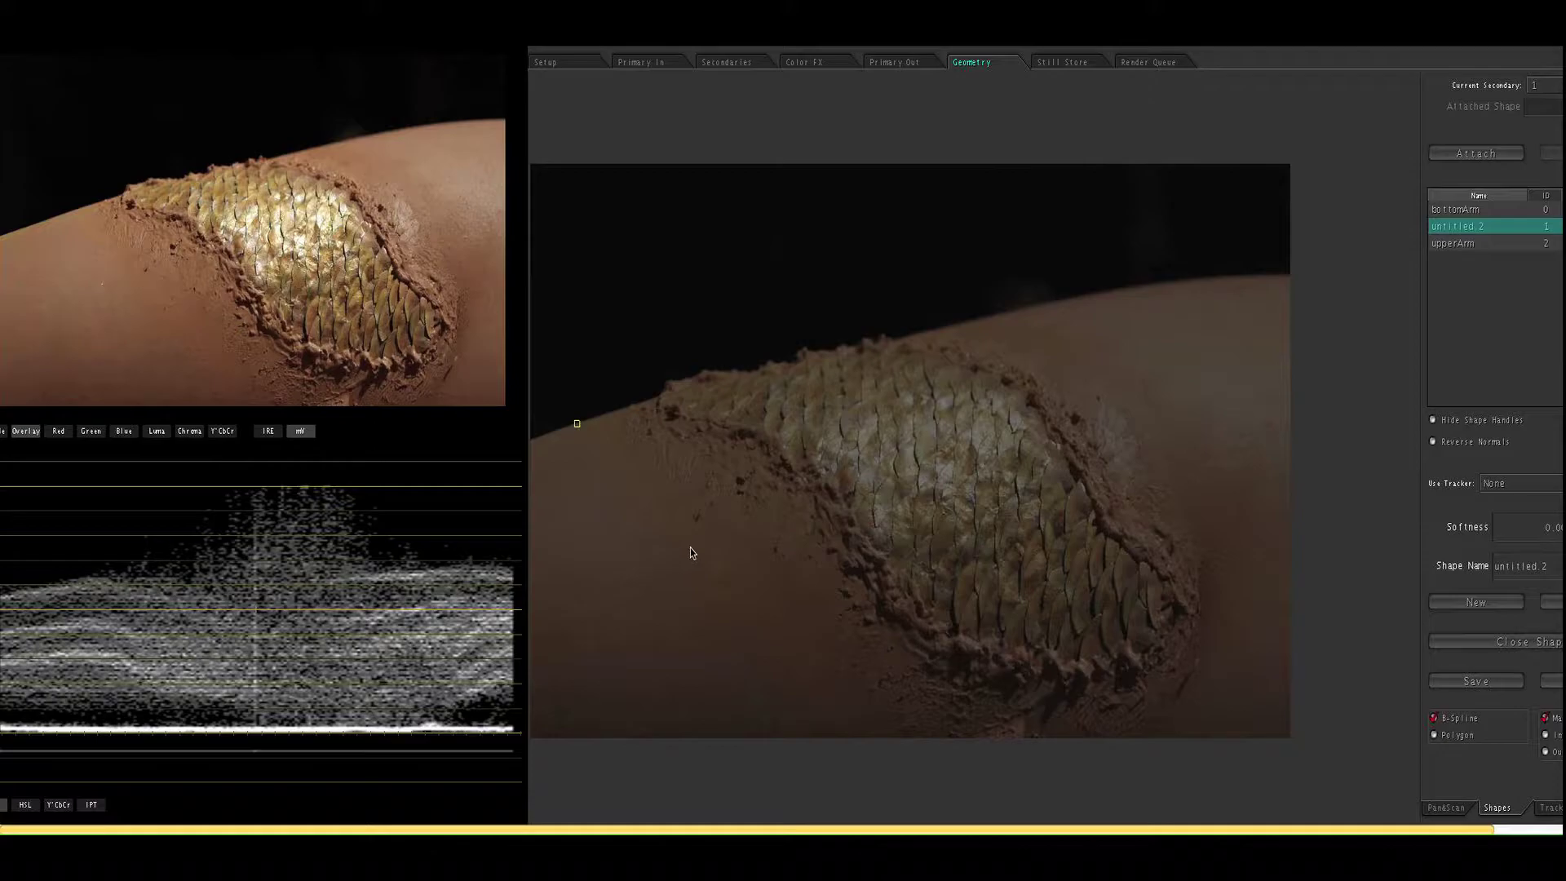
click(689, 548)
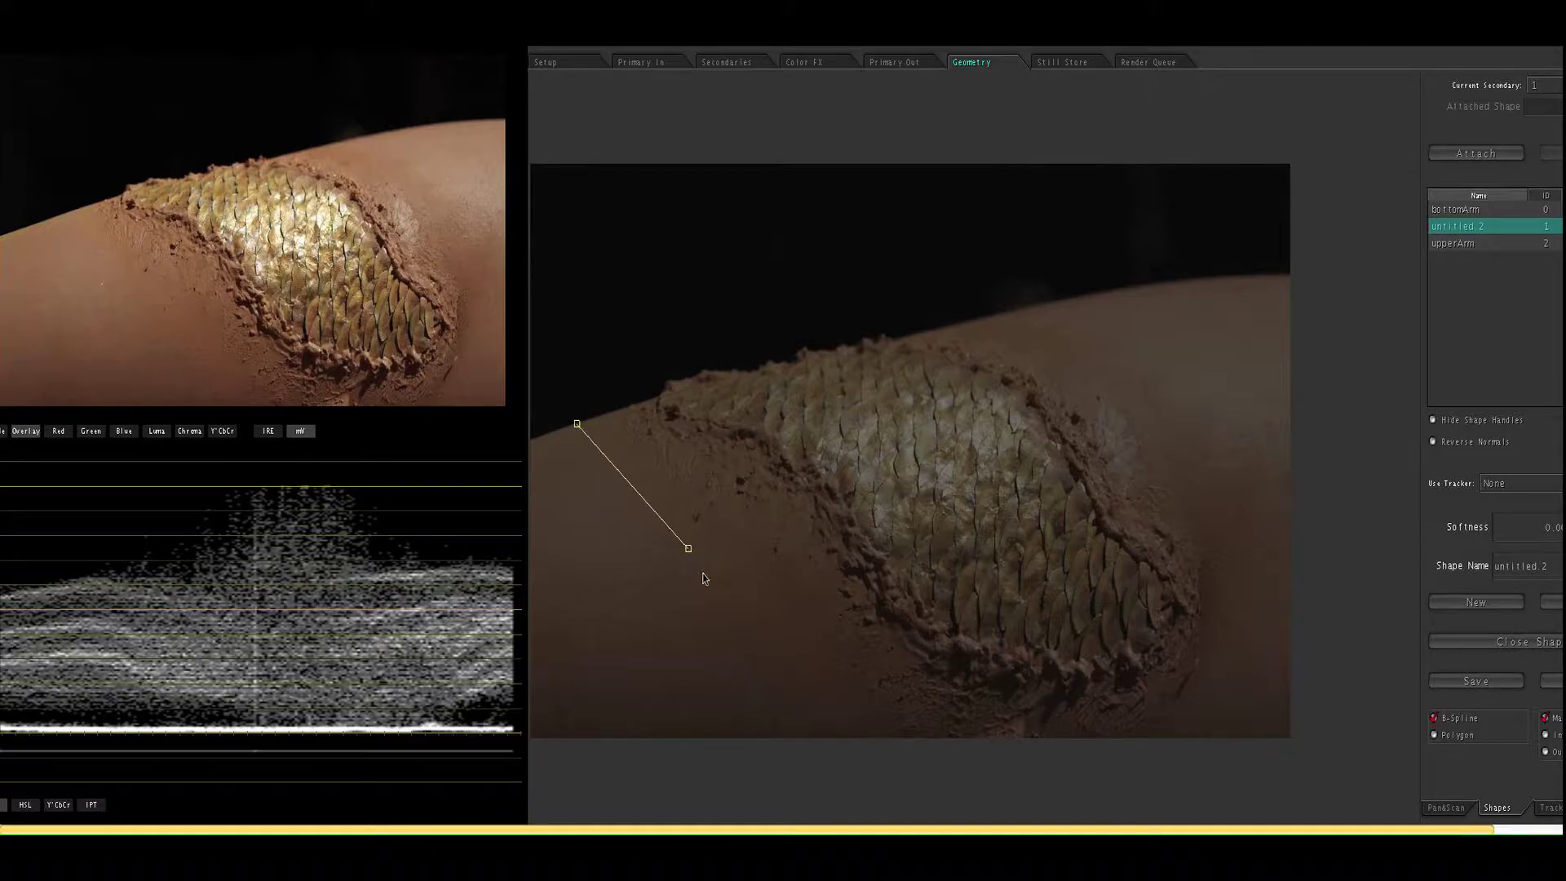
click(752, 647)
click(863, 744)
click(865, 780)
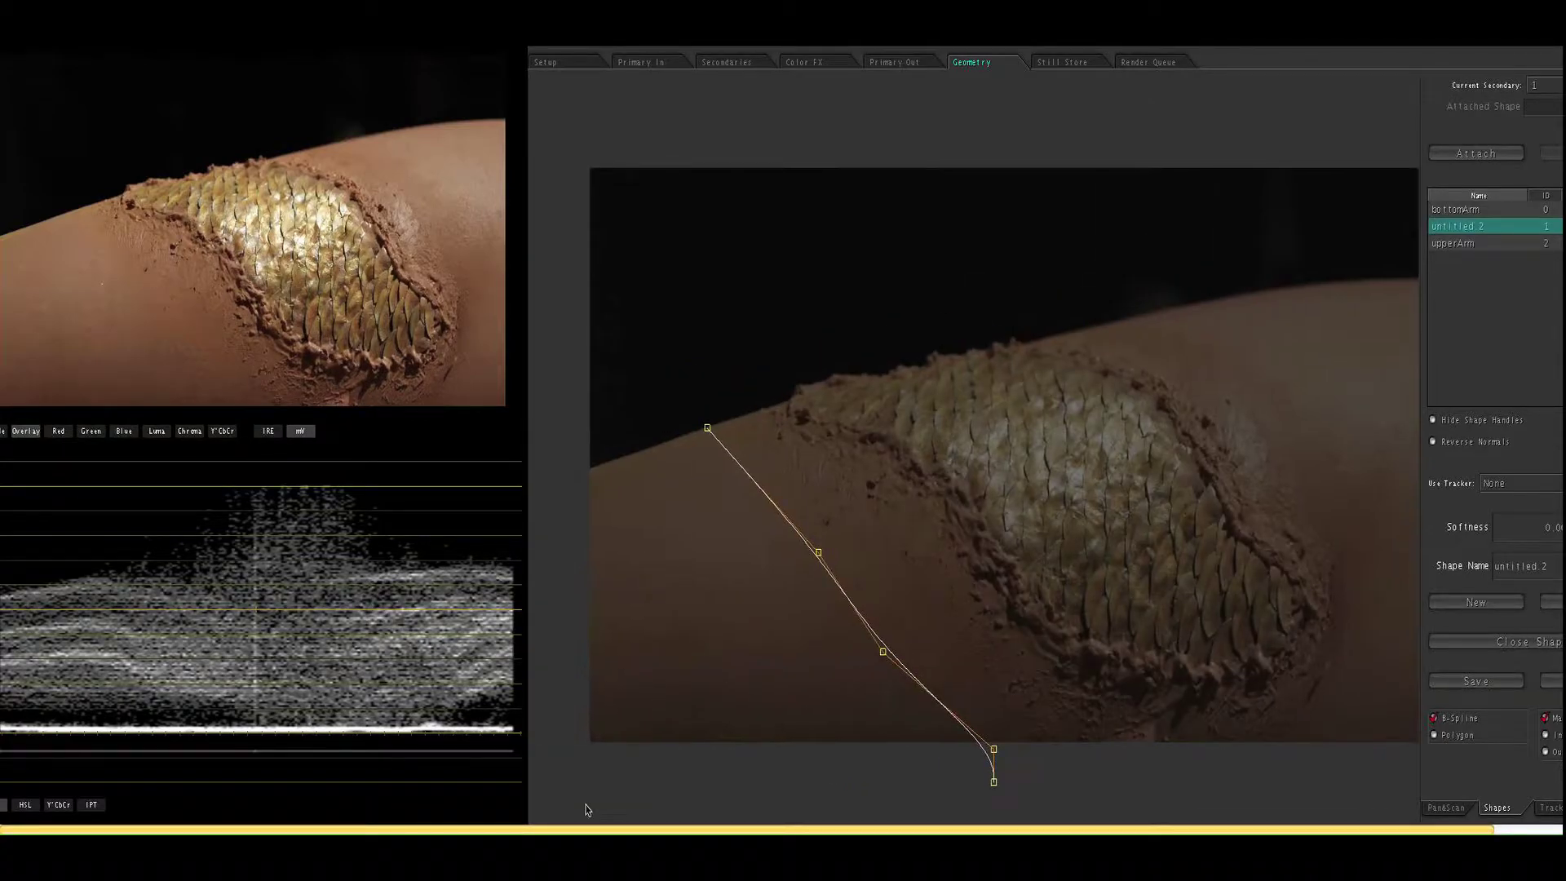
click(584, 802)
click(569, 784)
click(552, 480)
click(563, 456)
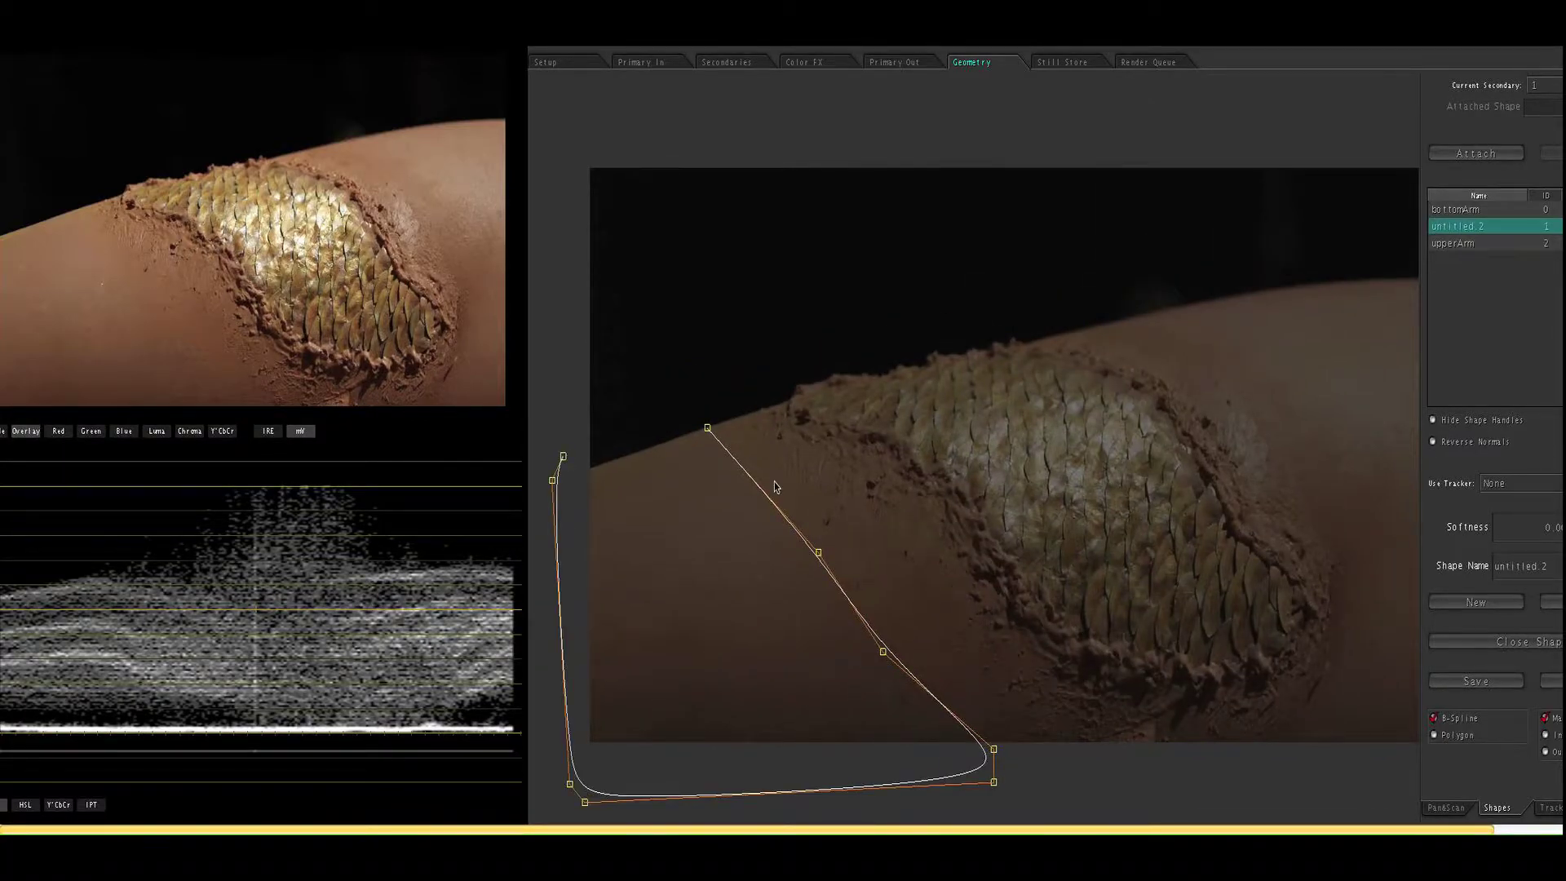
click(694, 402)
click(707, 427)
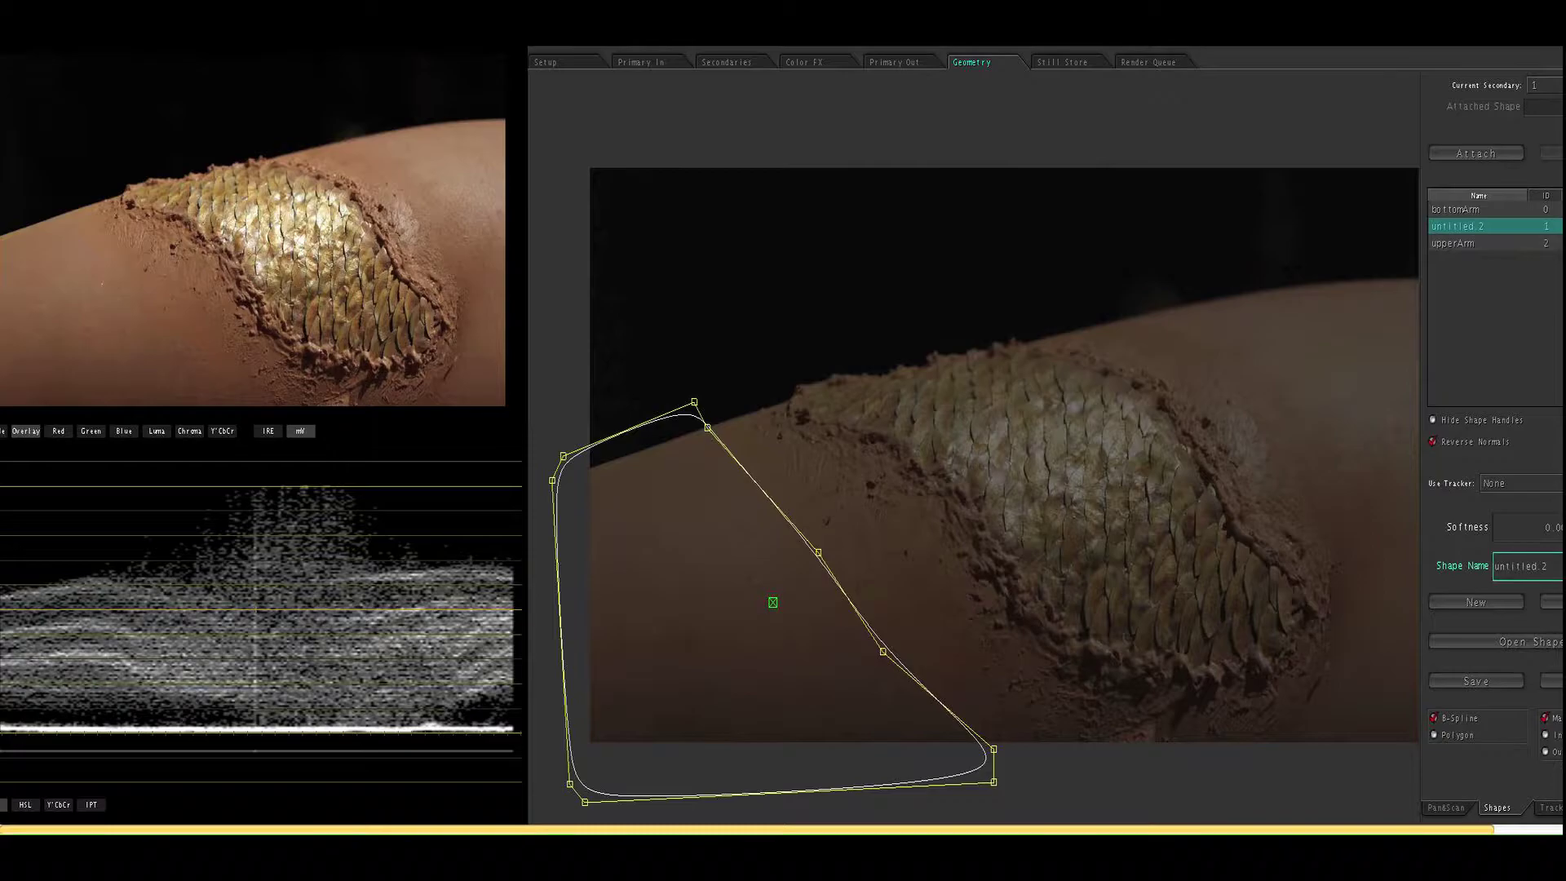
- Increase the softness of the left arm shape slightly and attach the shape to secondary 1
scroll(1554, 538, up, 3)
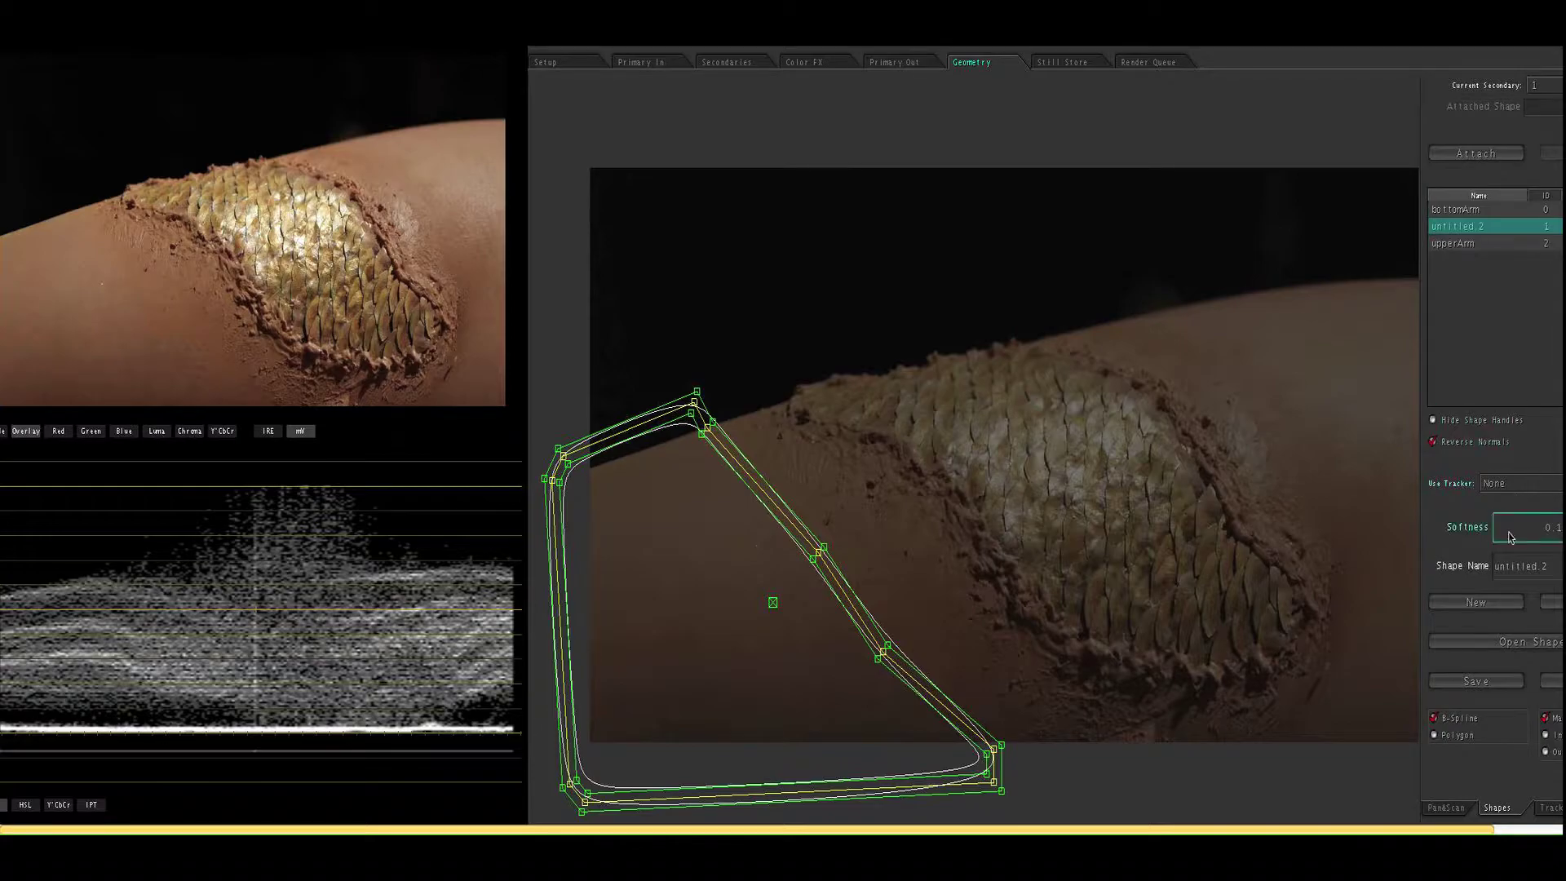
click(1475, 155)
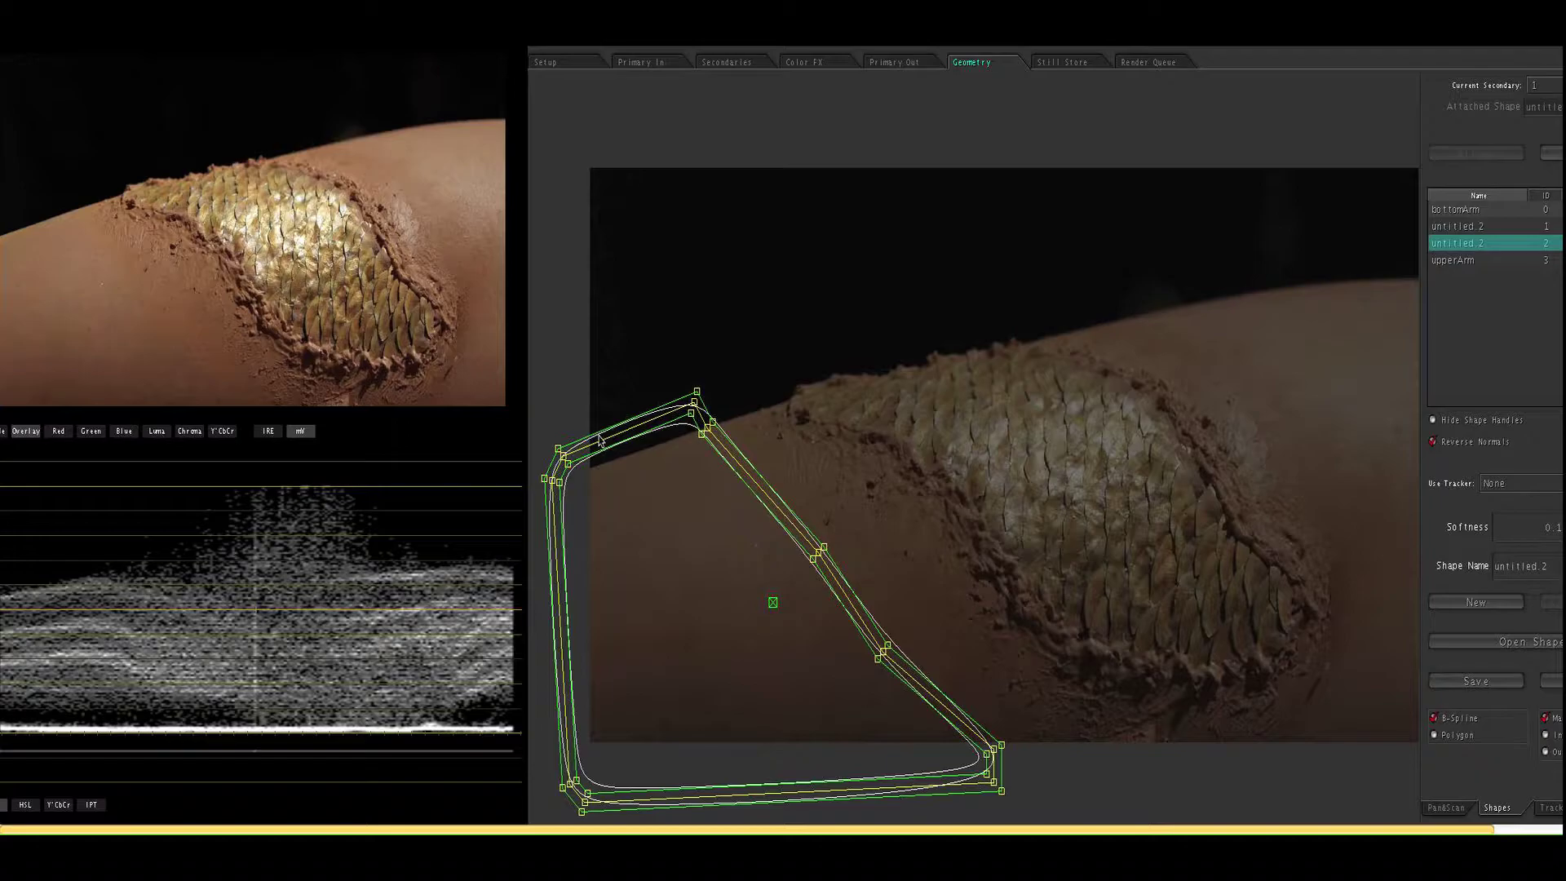
- Shift the Shadow color balance inside the secondary 1 shape slightly toward orange
key(super+3)
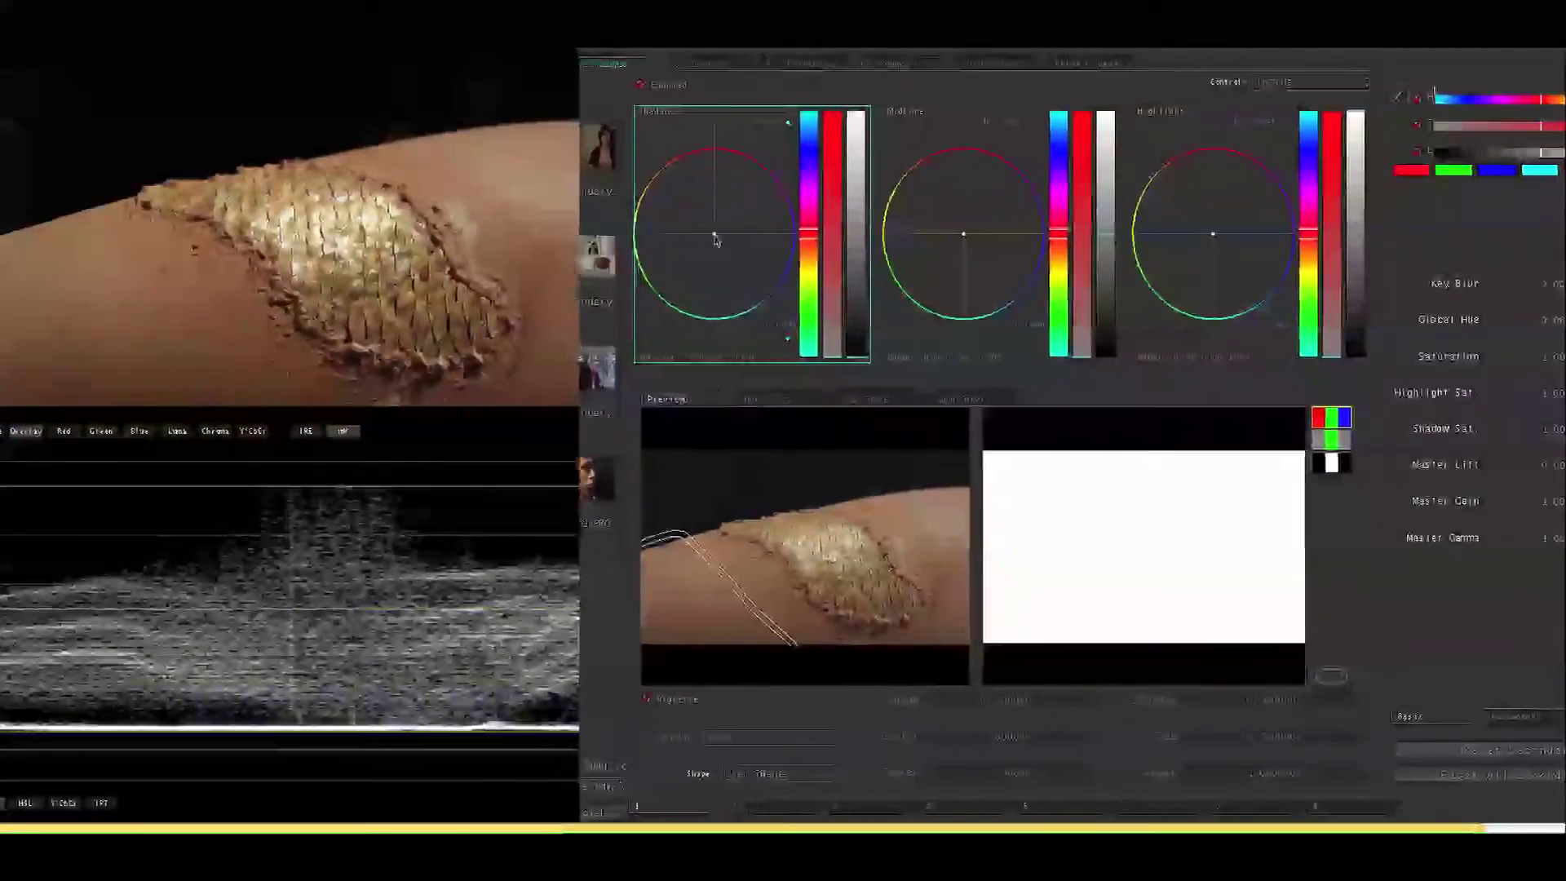
drag(750, 235, 691, 235)
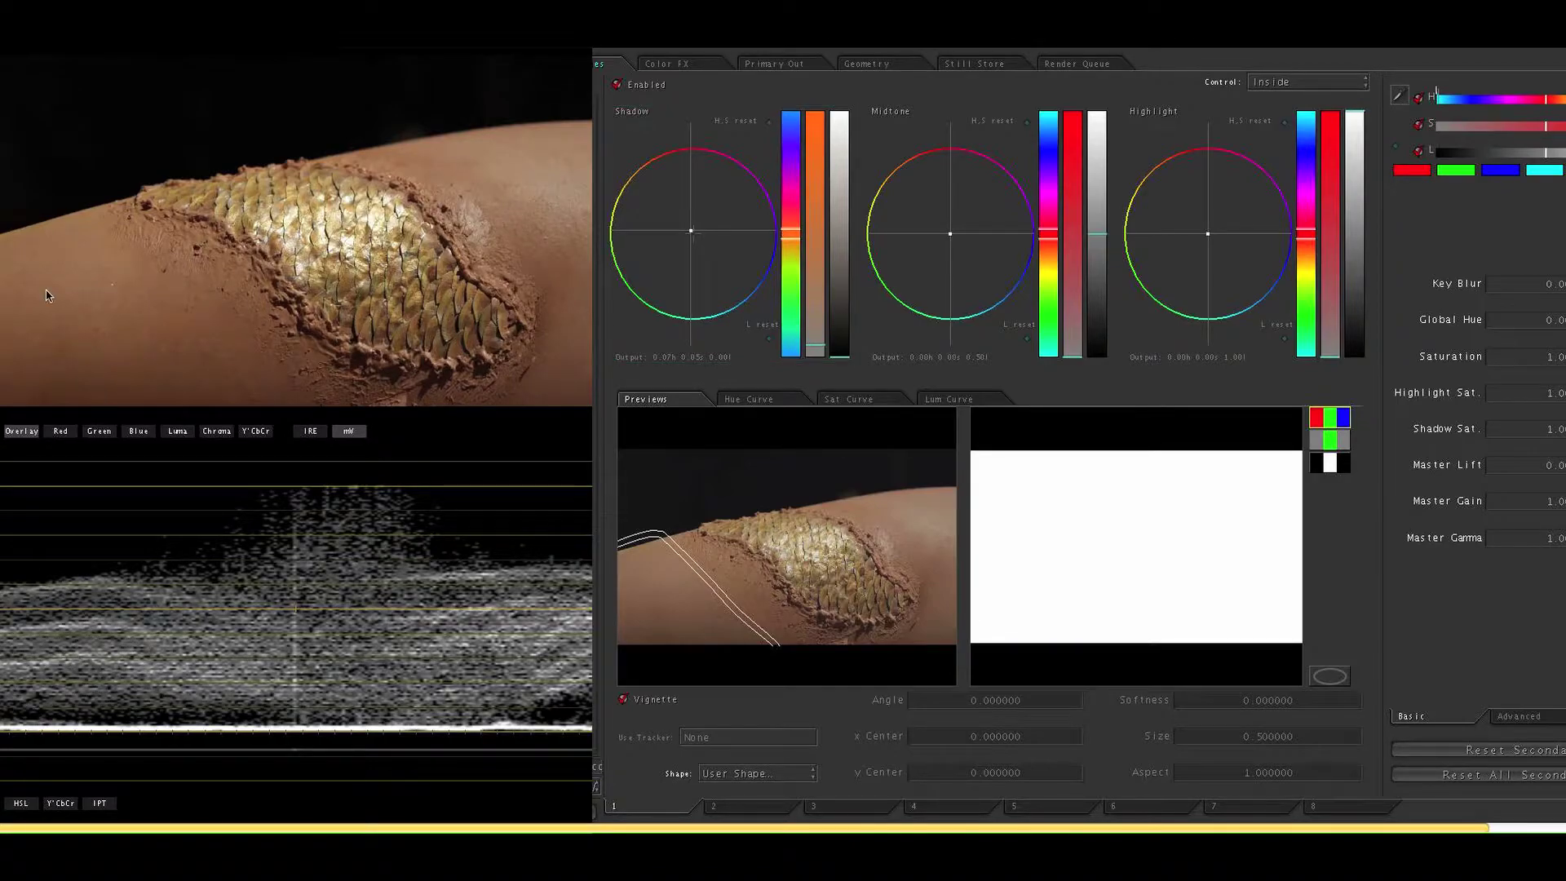
- Switch to secondary 2 and set its vignette shape to User Shape
click(734, 811)
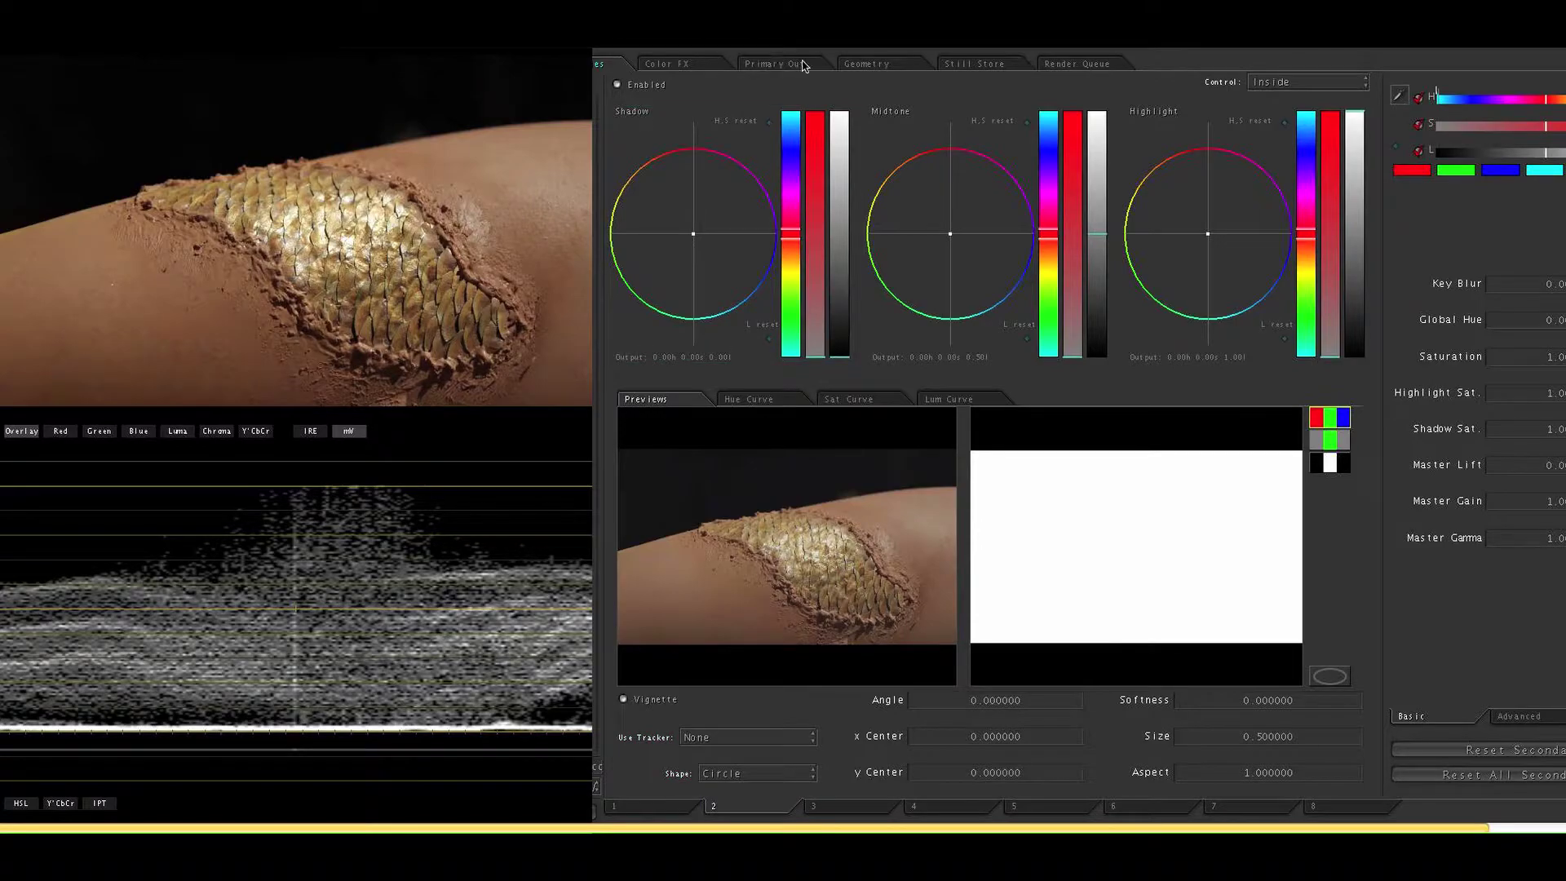
click(787, 776)
click(787, 788)
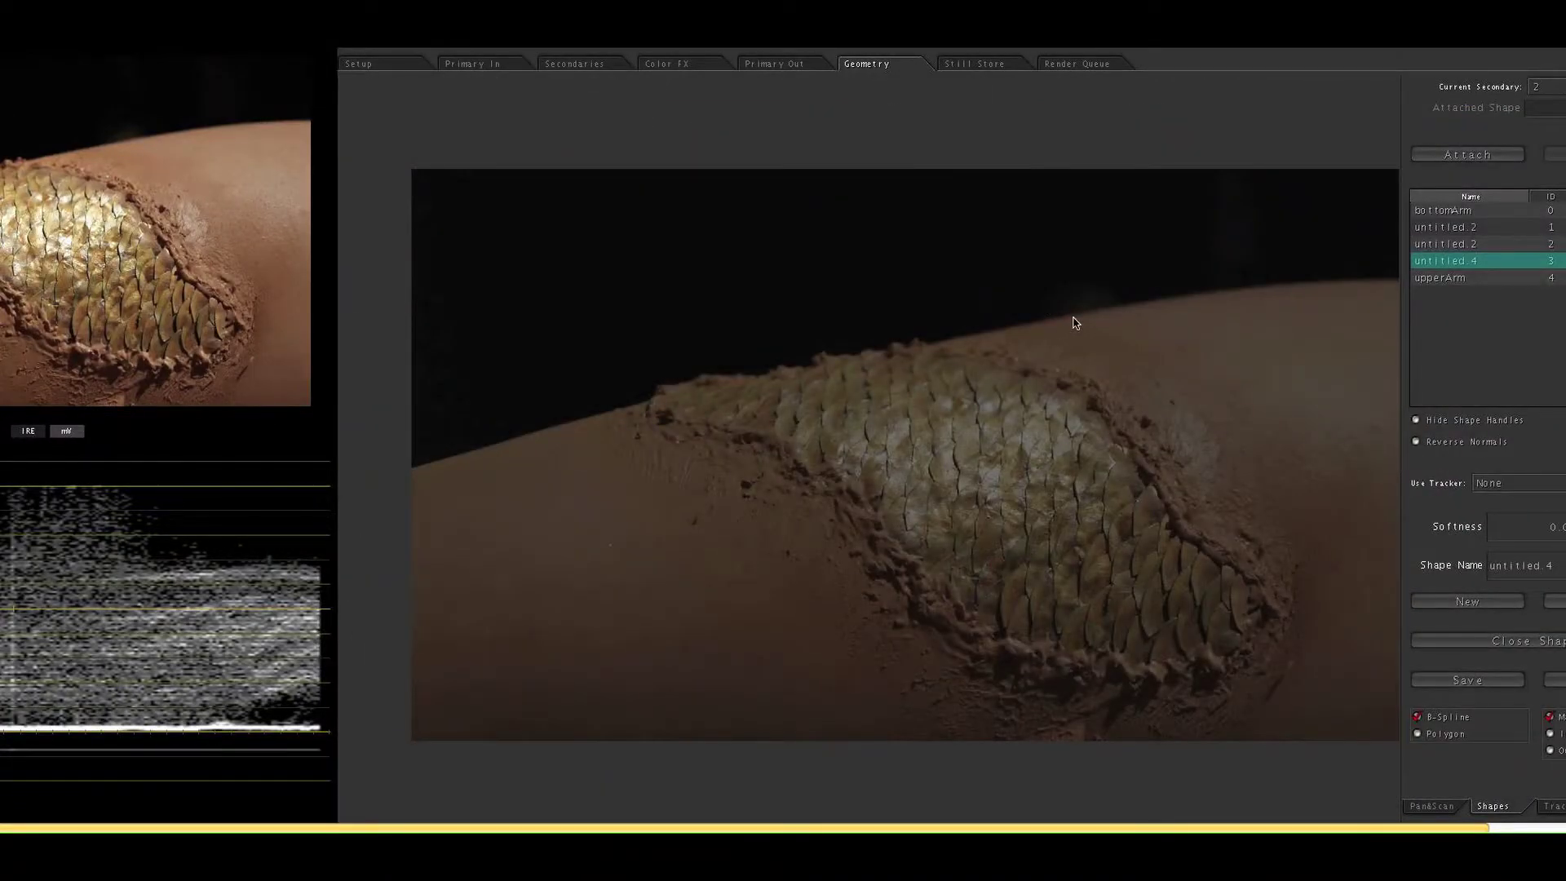
- Draw a closed B-Spline shape around the upper-right part of the arm and adjust its corner points at the arm's edge
click(1058, 314)
click(1216, 371)
click(1146, 468)
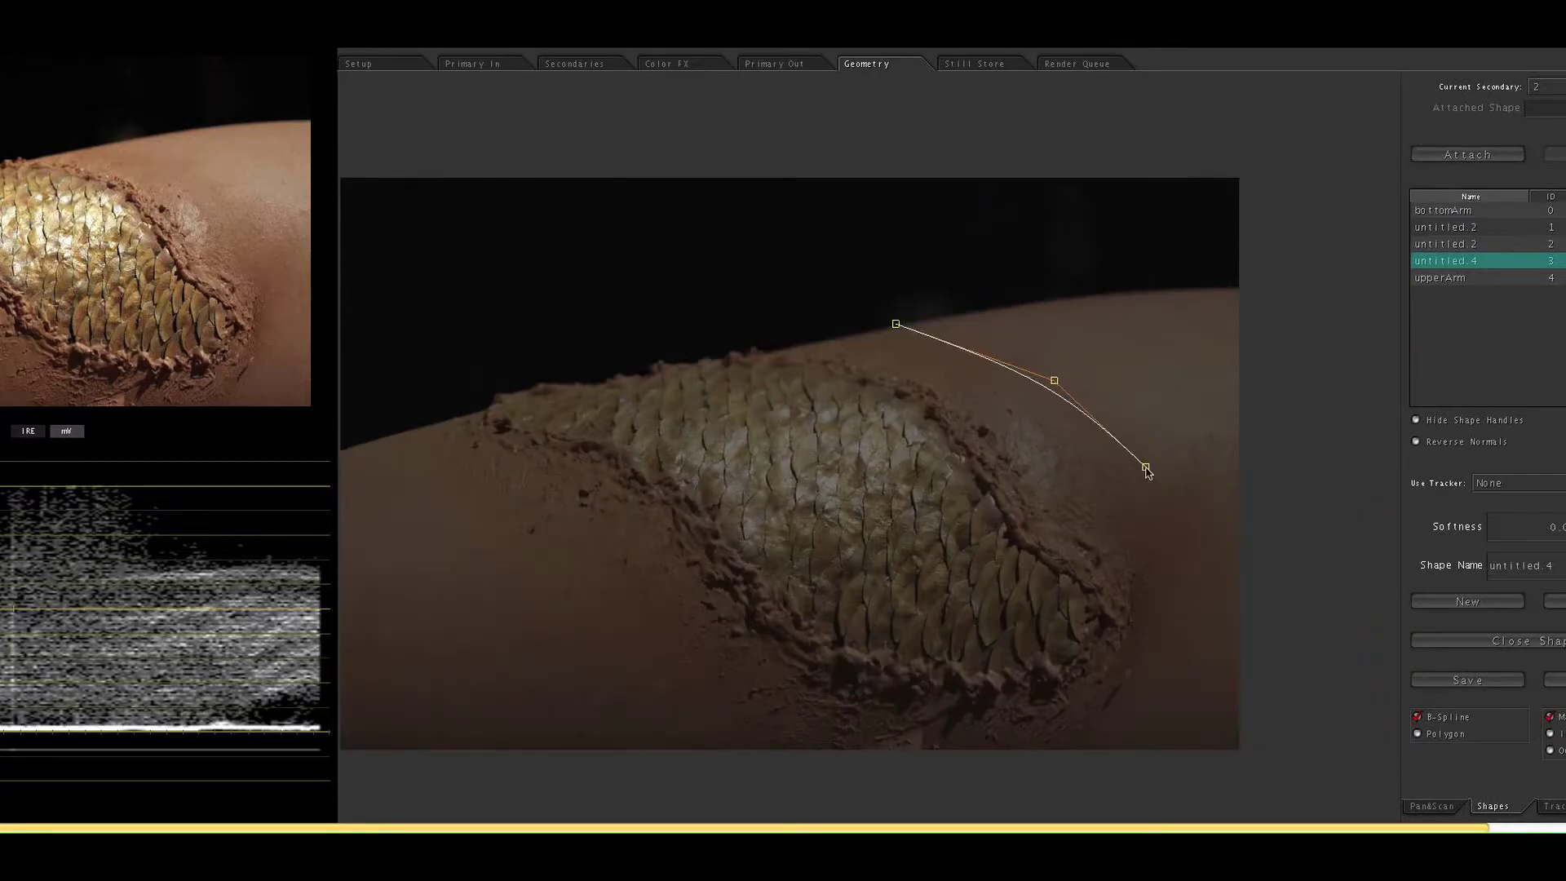
click(1250, 534)
click(1254, 288)
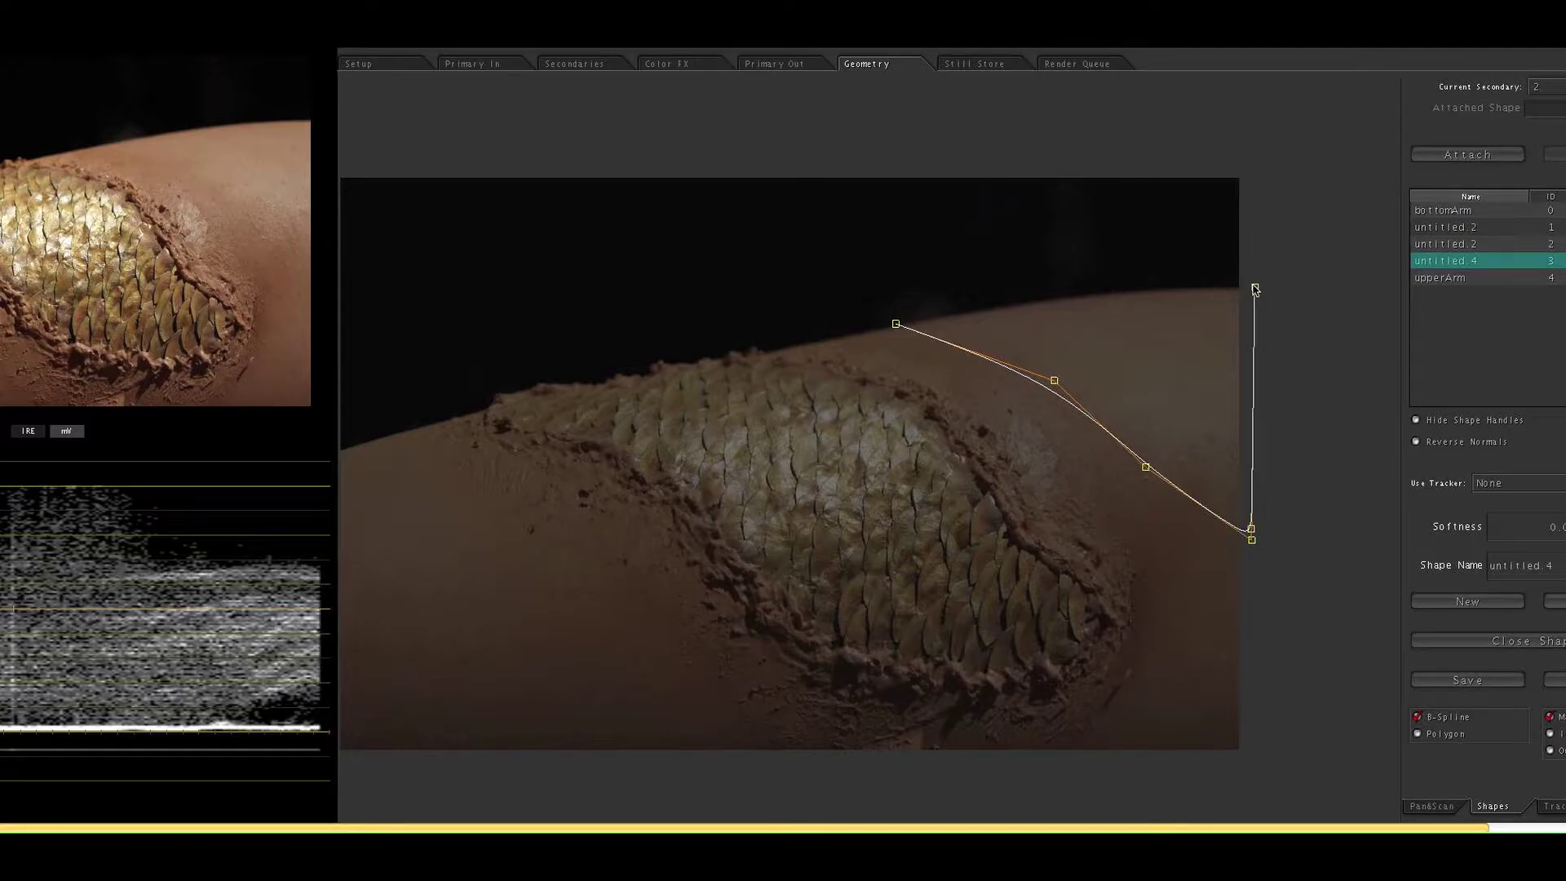
click(1248, 281)
click(896, 324)
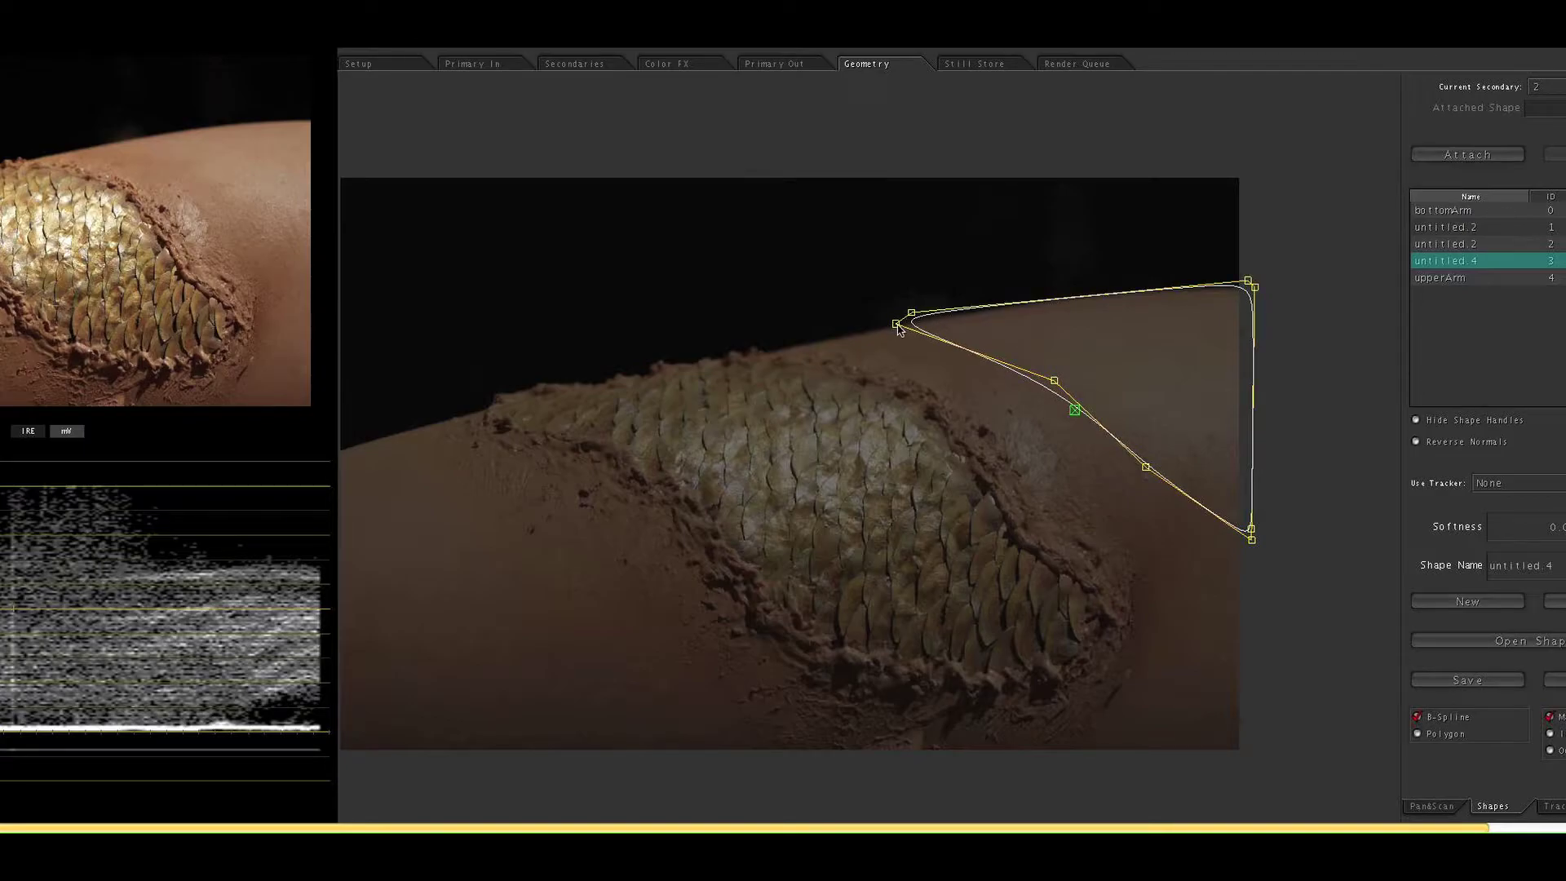
mouse_move(897, 326)
mouse_down()
mouse_move(881, 324)
mouse_move(914, 312)
mouse_up()
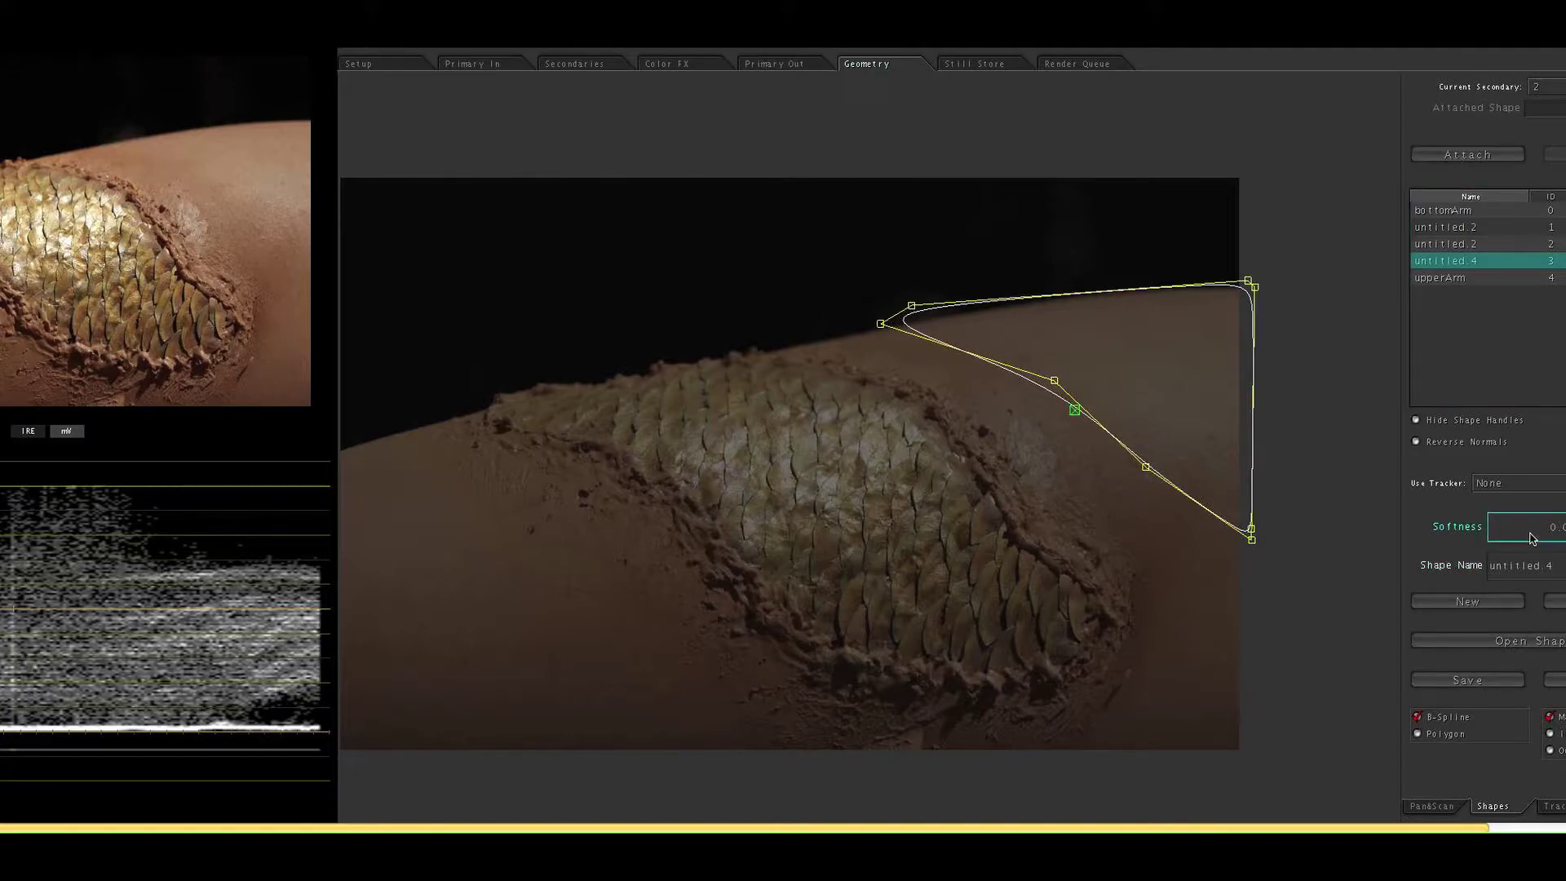
- Increase the softness of the upper-right arm shape slightly and attach it to secondary 2
scroll(1530, 534, up, 5)
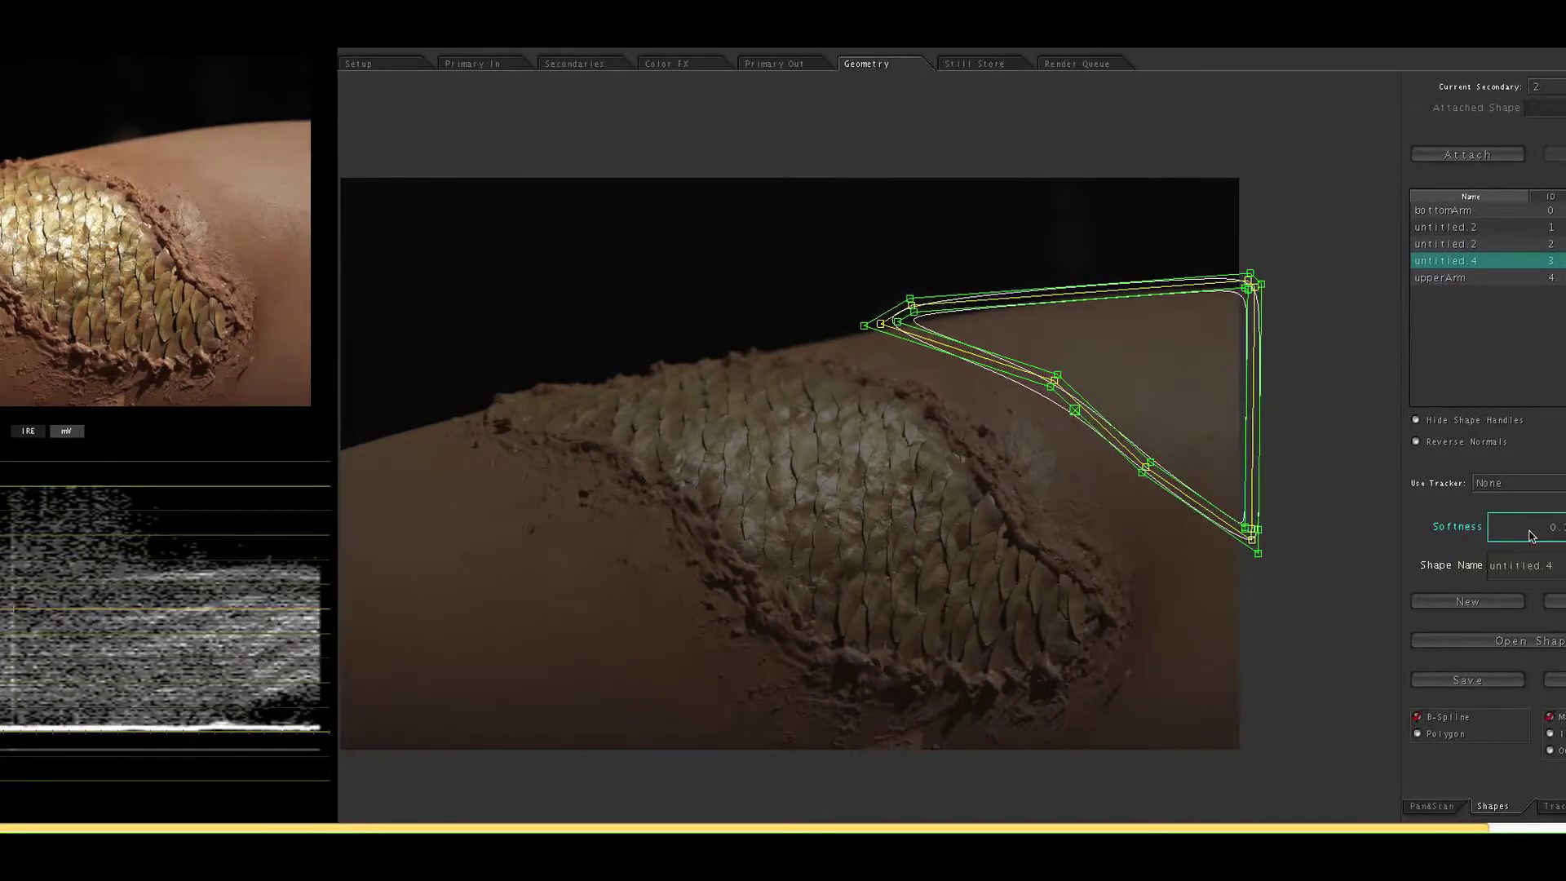
click(1469, 153)
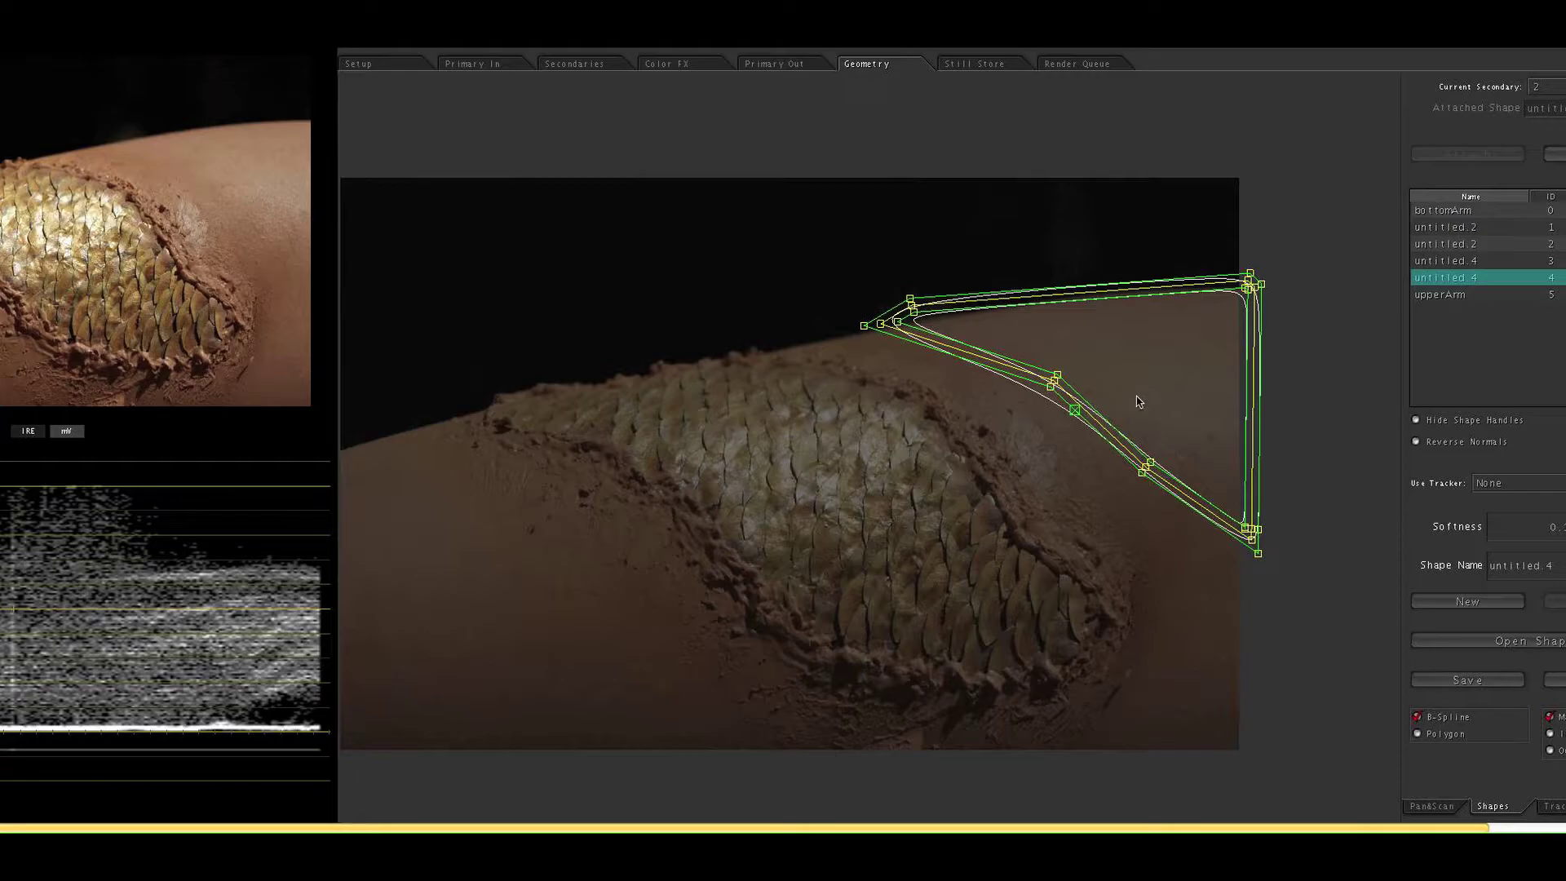
- Inside the secondary 2 shape, tint the Highlight balance slightly orange and the Midtone balance slightly red
key(super+3)
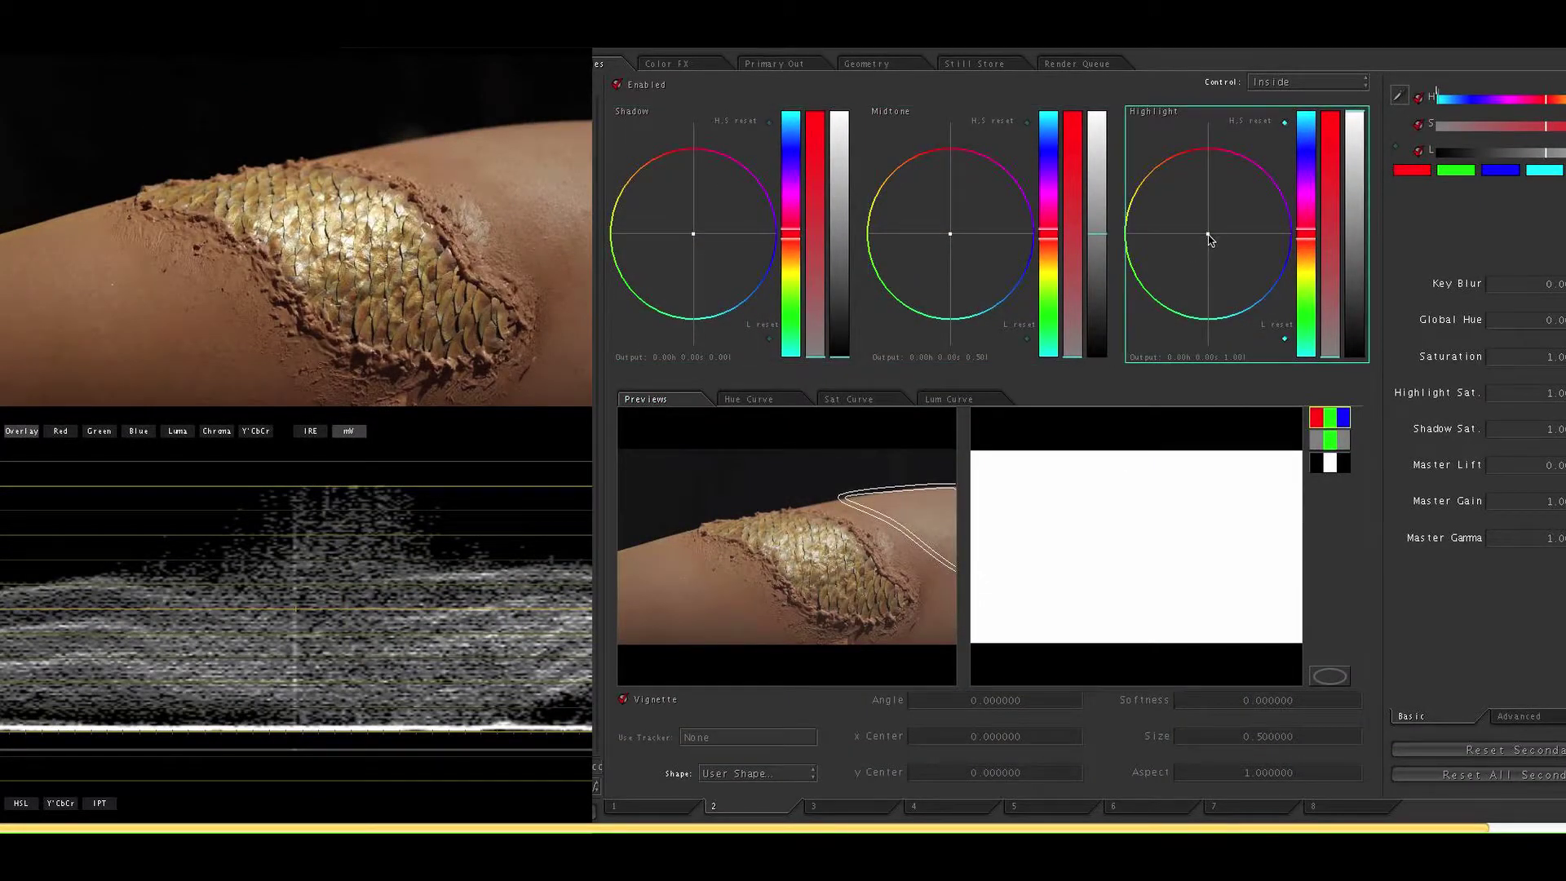
drag(1209, 238, 1207, 236)
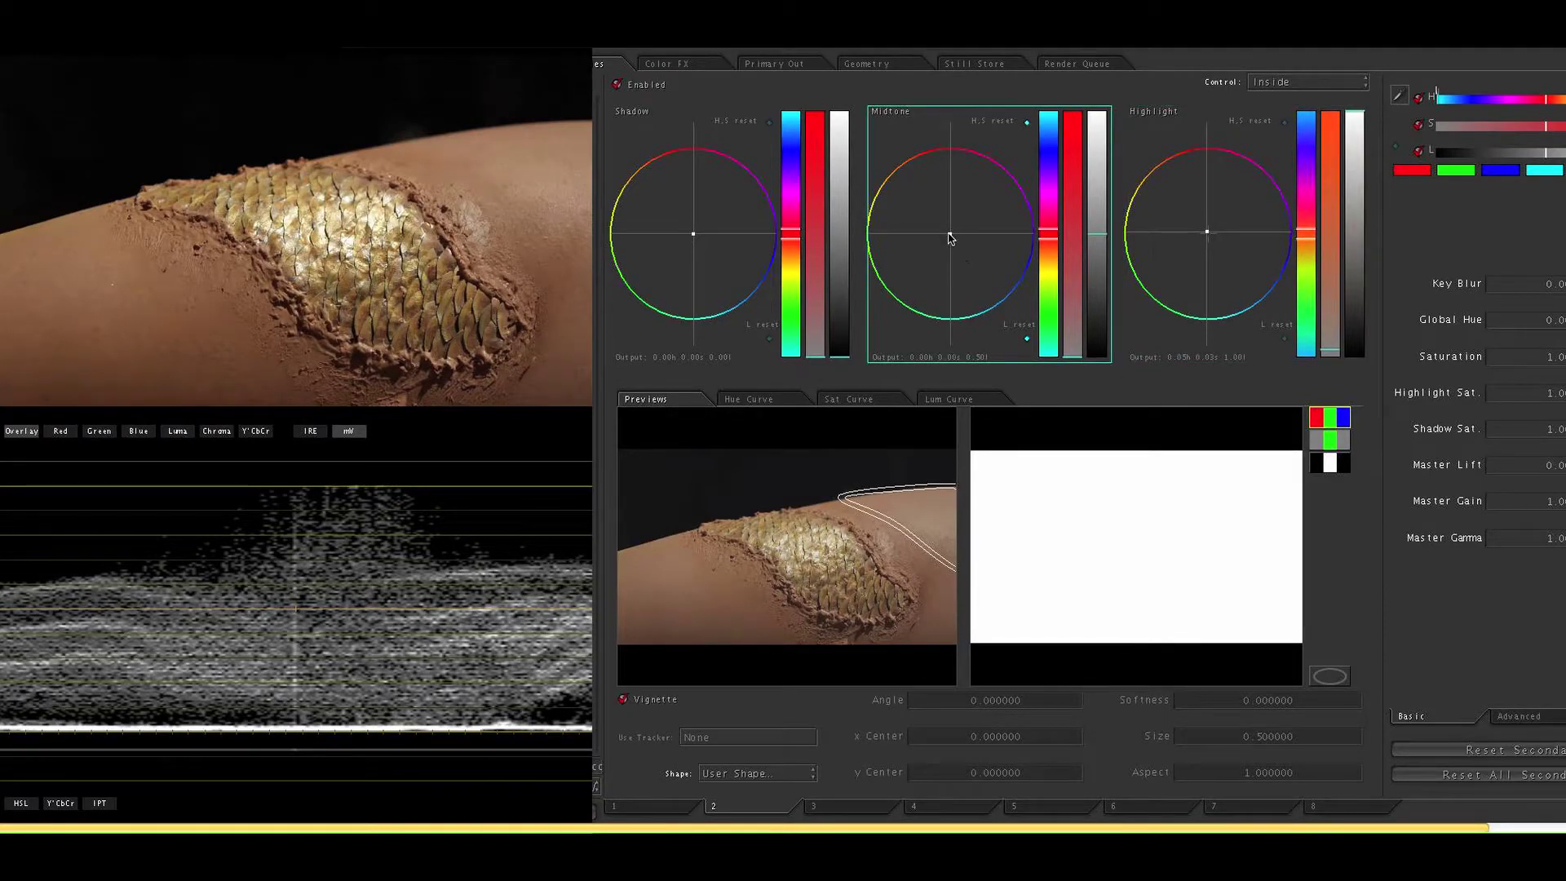
drag(950, 238, 948, 235)
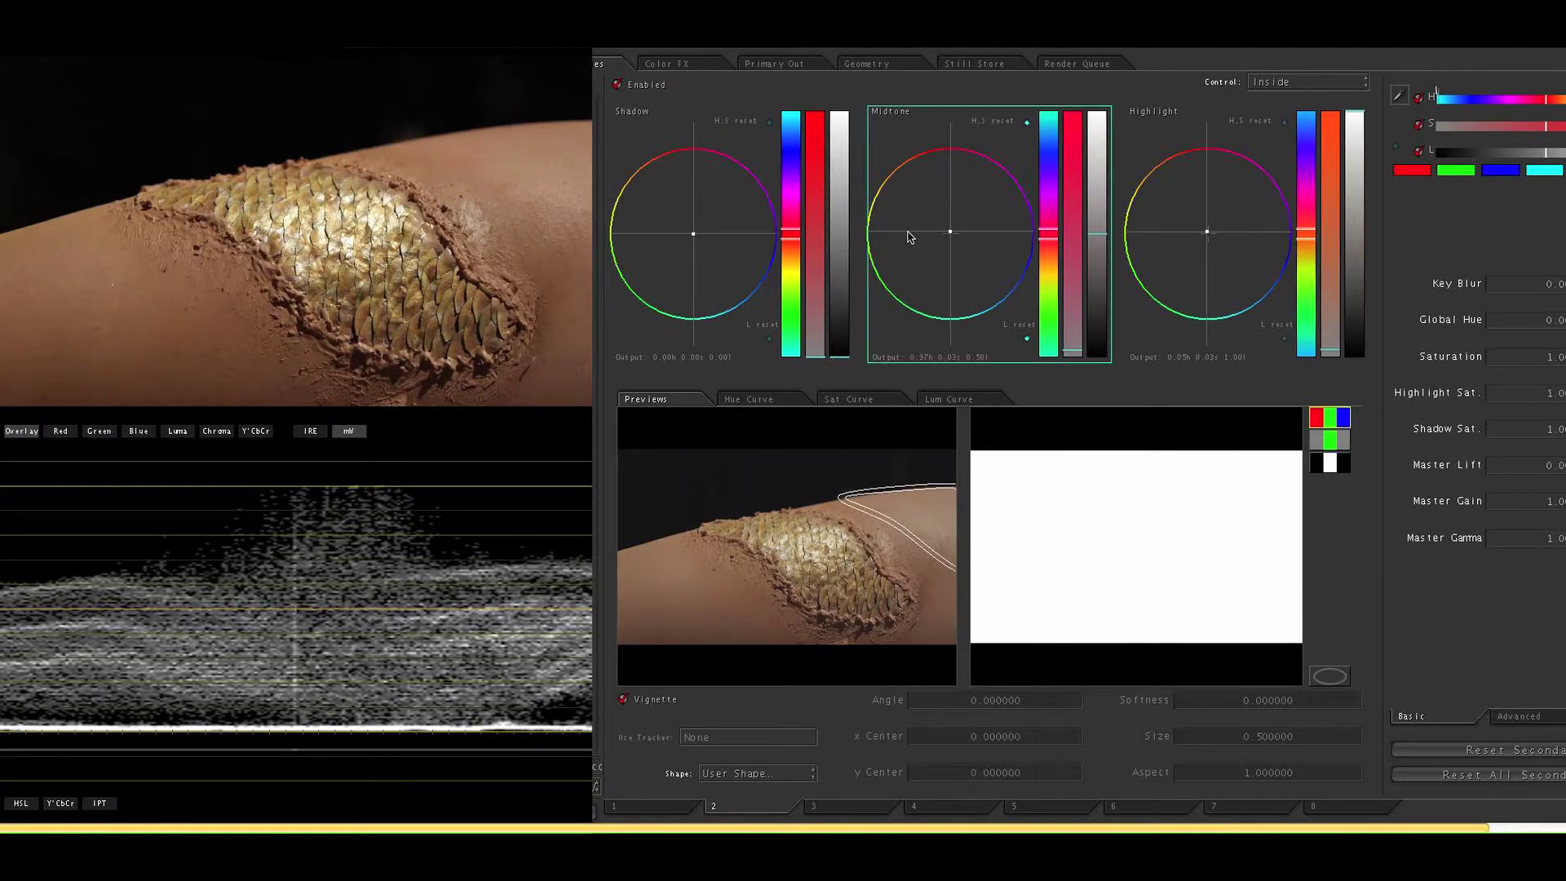
drag(841, 217, 840, 222)
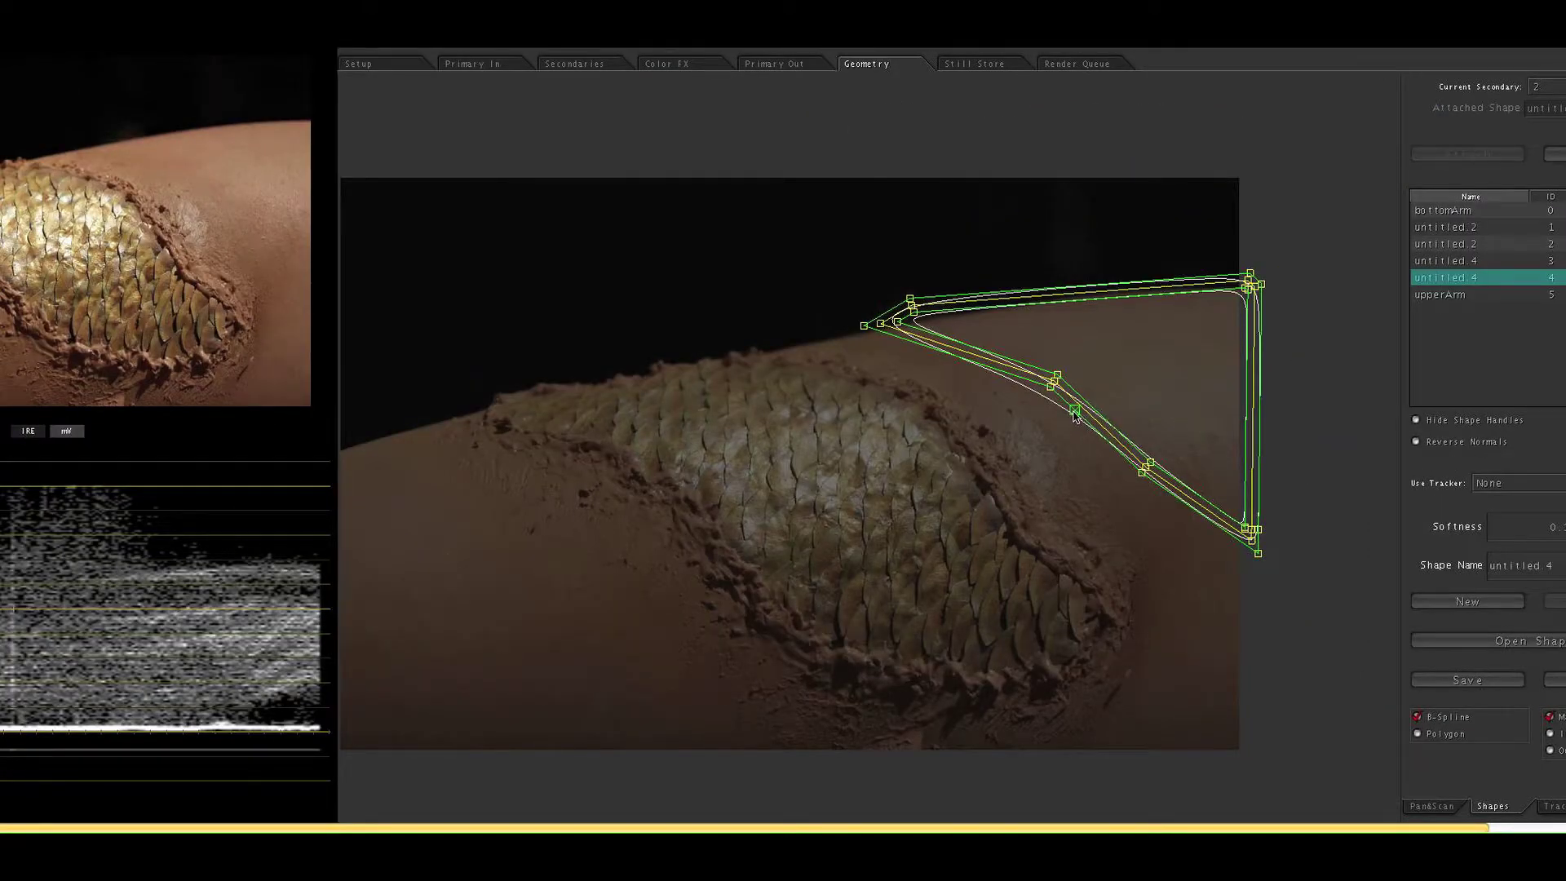
- In Geometry, nudge the secondary 2 shape slightly up and to the right over the upper arm
drag(1074, 416, 1081, 409)
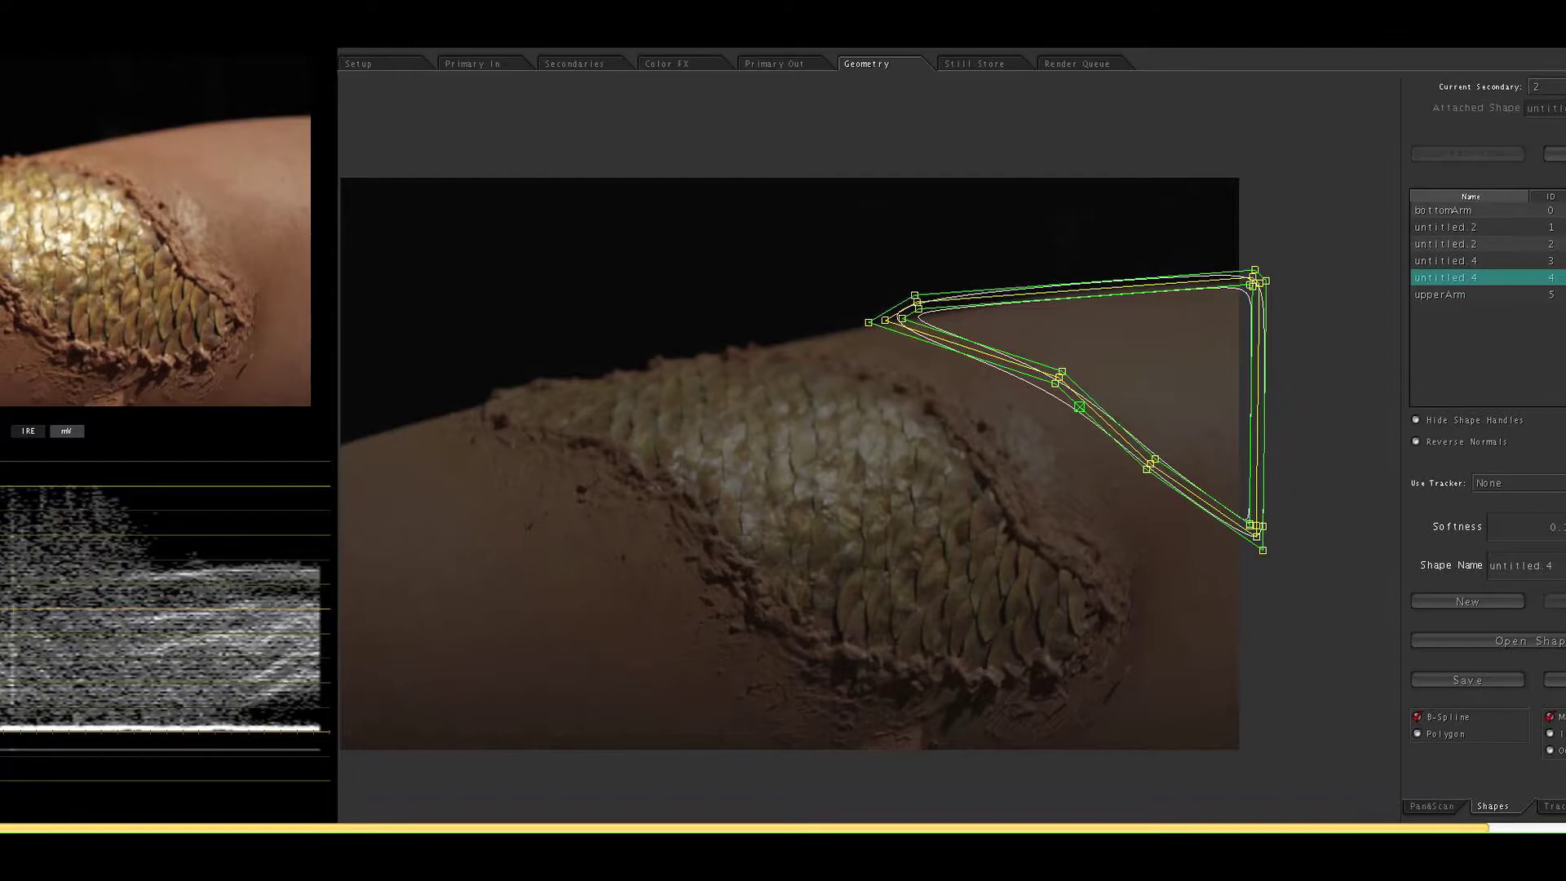
drag(868, 447, 1015, 431)
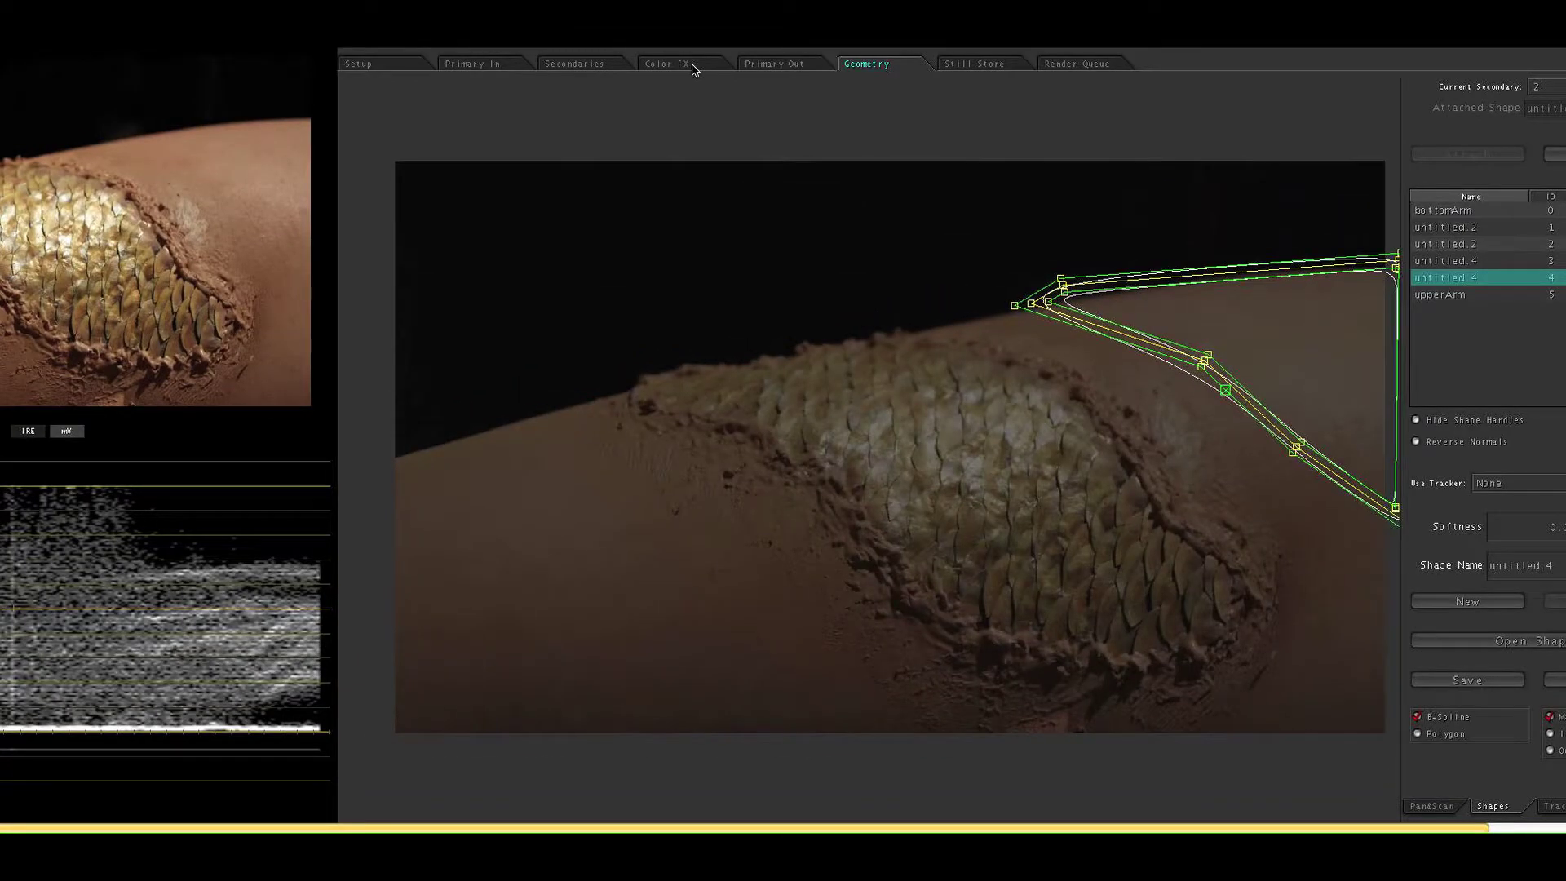
- Add an Alpha Blend node to the empty Color FX node tree
click(667, 64)
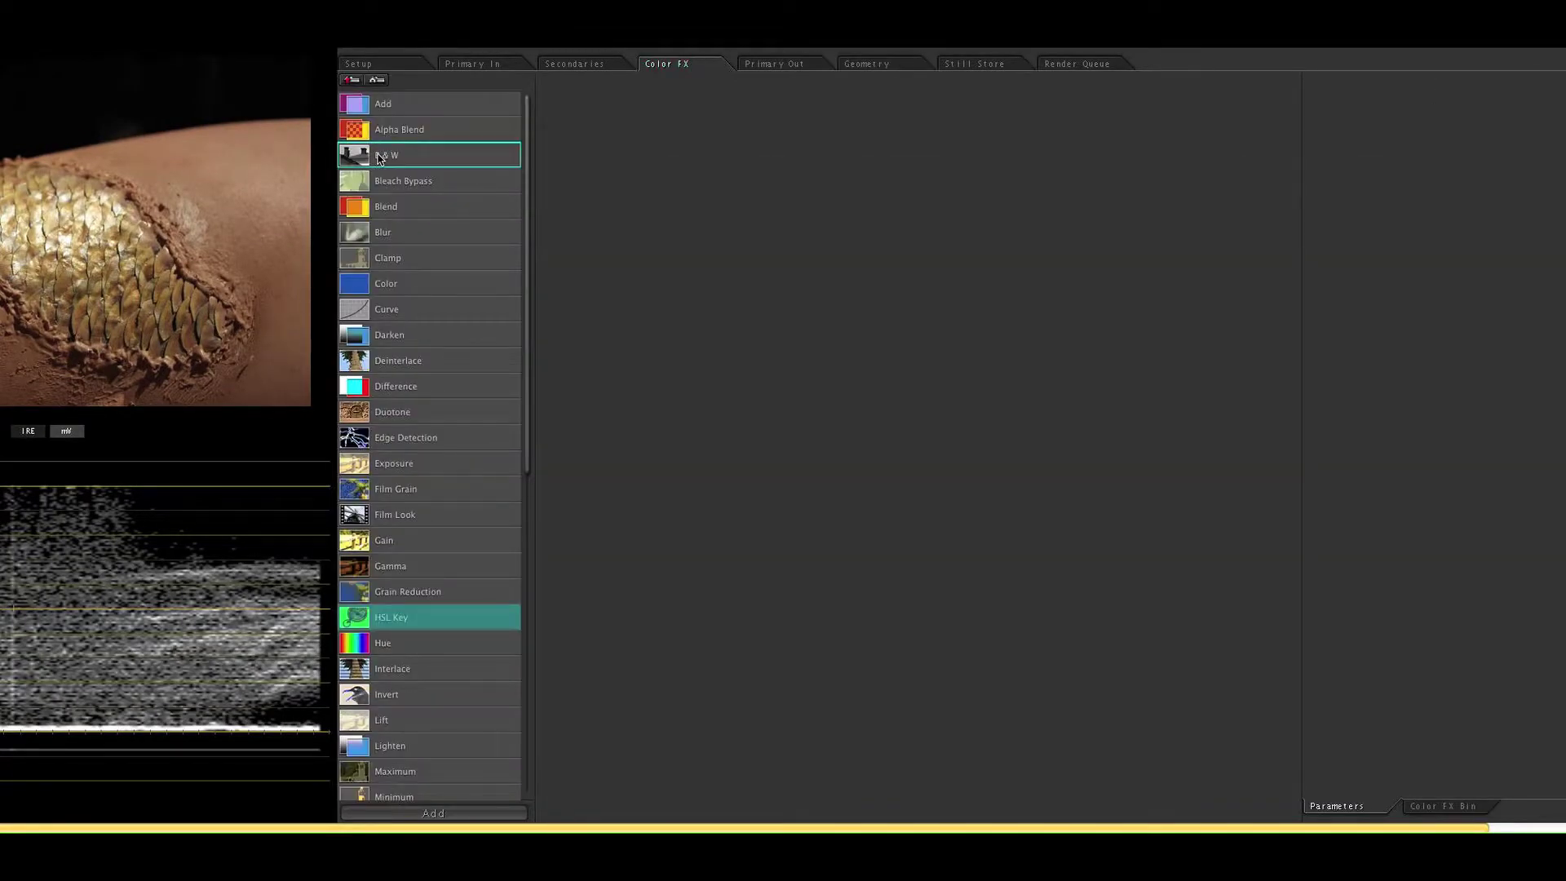
drag(399, 129, 897, 538)
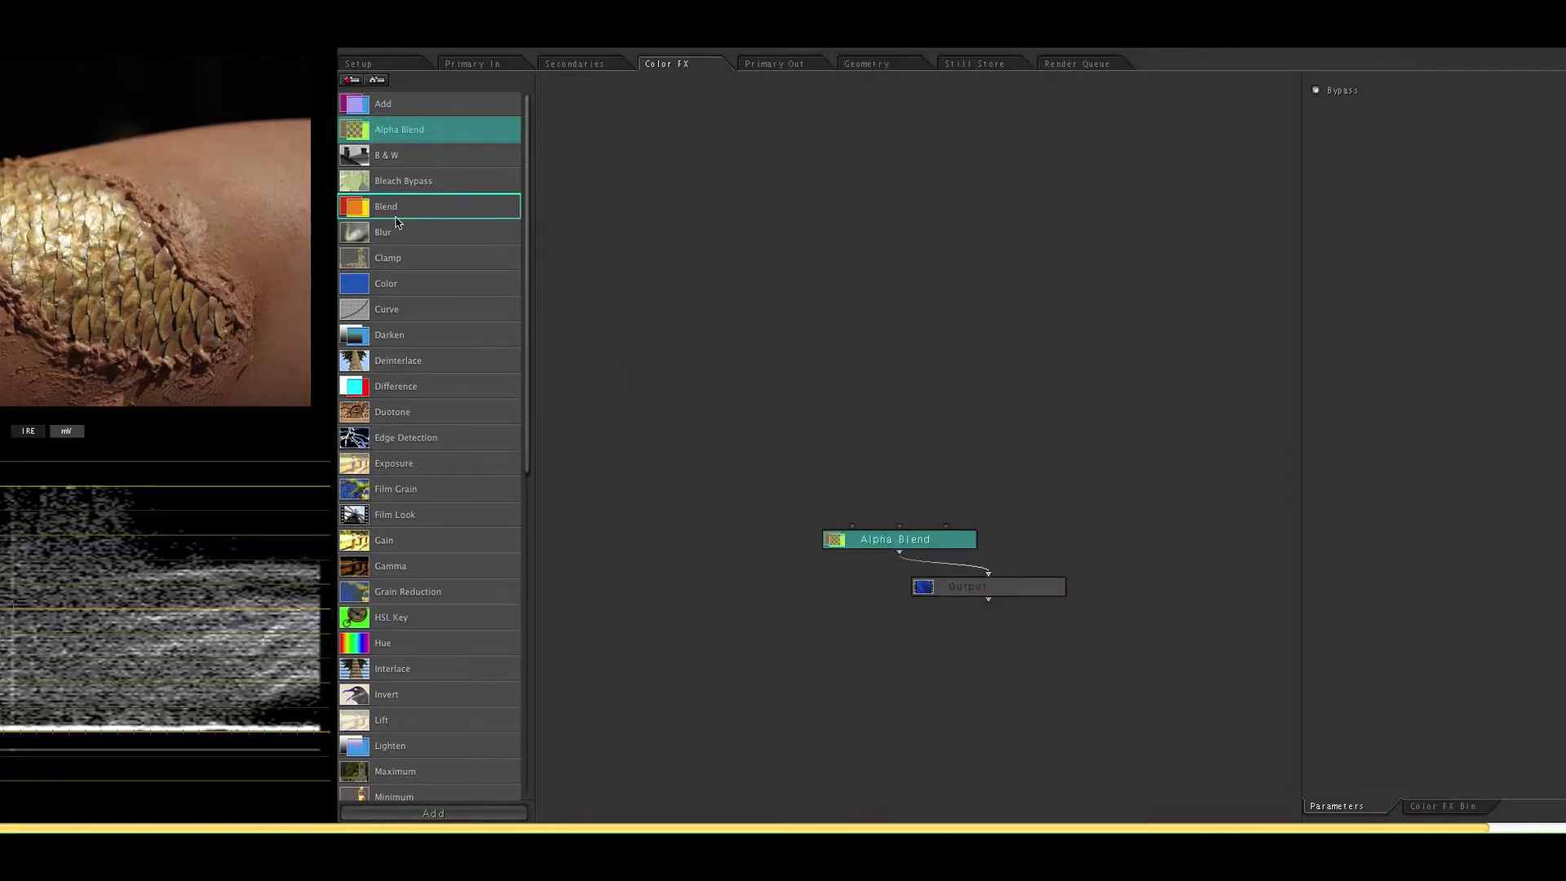
- Add two Blur nodes and an HSL Key node above Alpha Blend, and reposition the Alpha Blend and Output nodes
drag(391, 232, 1126, 285)
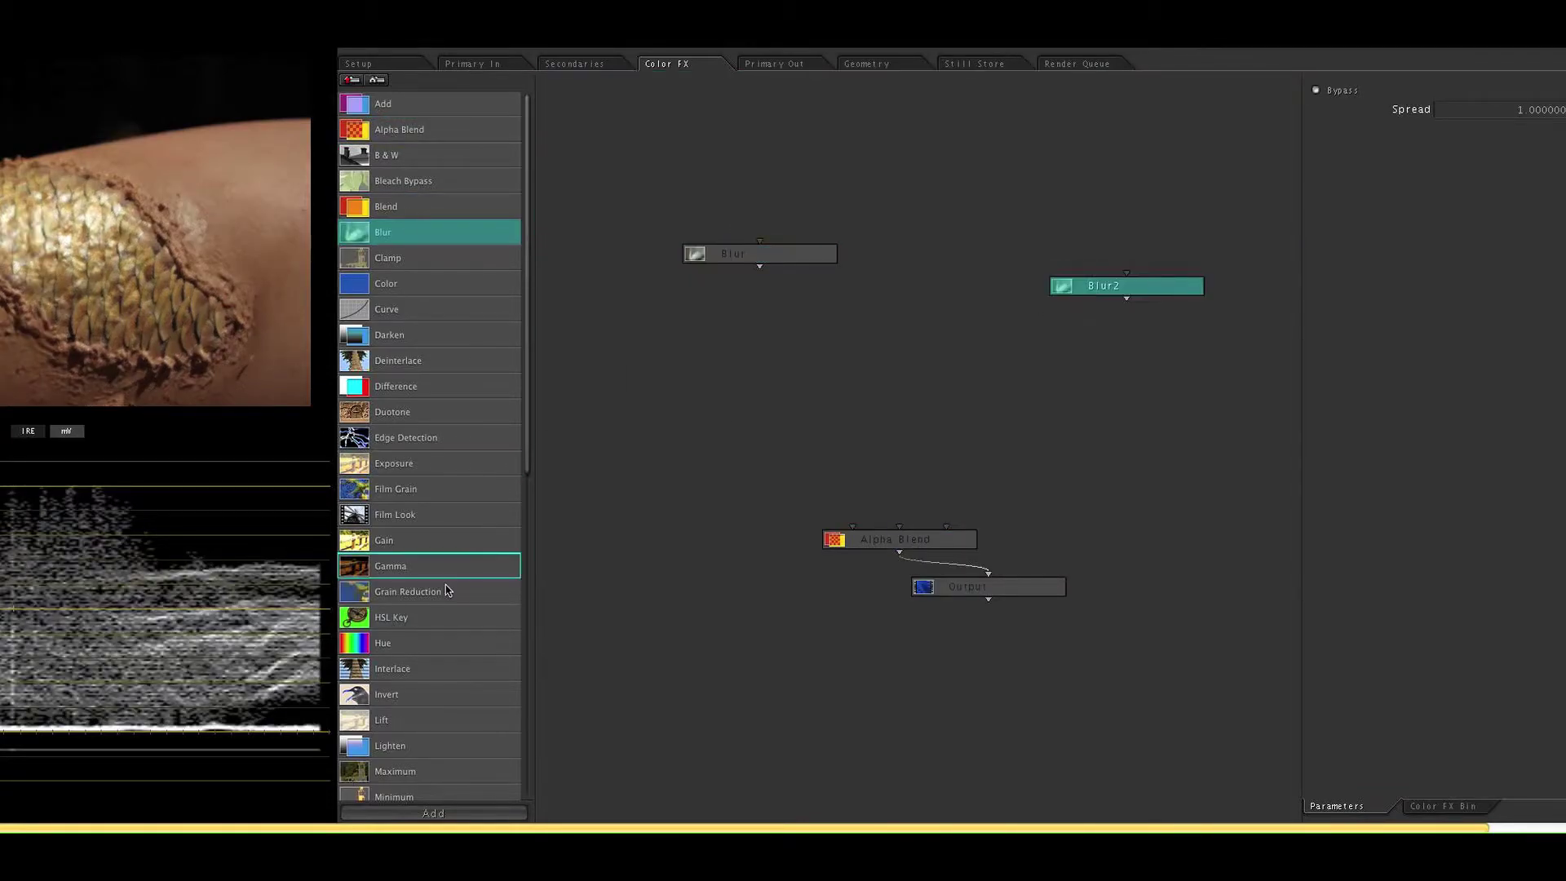
drag(392, 616, 1055, 414)
drag(961, 596, 843, 619)
drag(938, 545, 952, 535)
- Preview the HSL Key node and sample the arm's skin, from its upper edge down past the scales, as the key color
click(1053, 416)
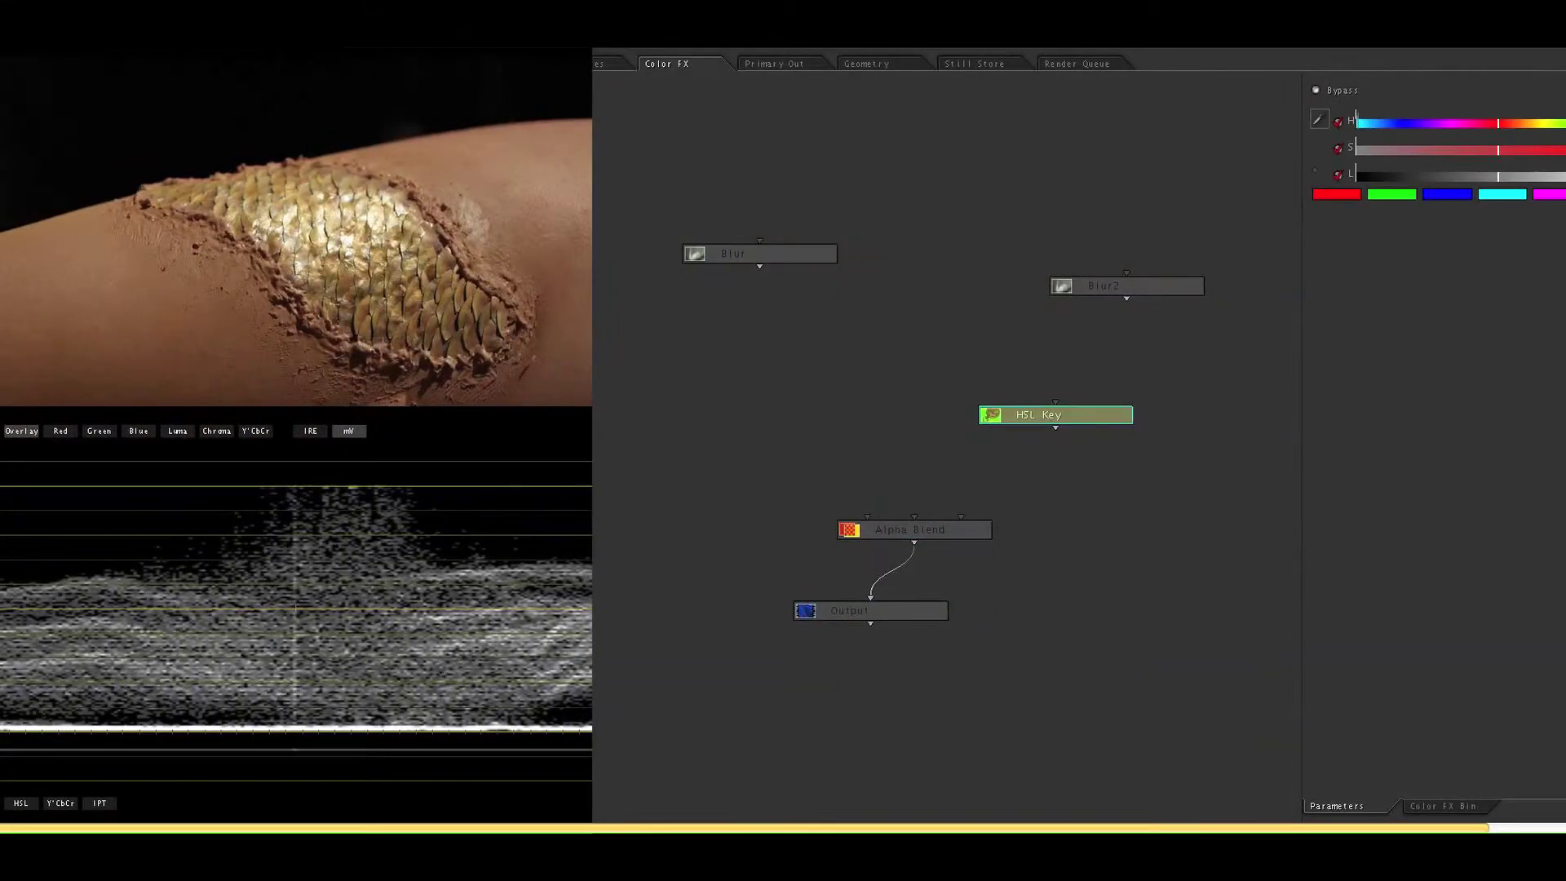
click(1320, 119)
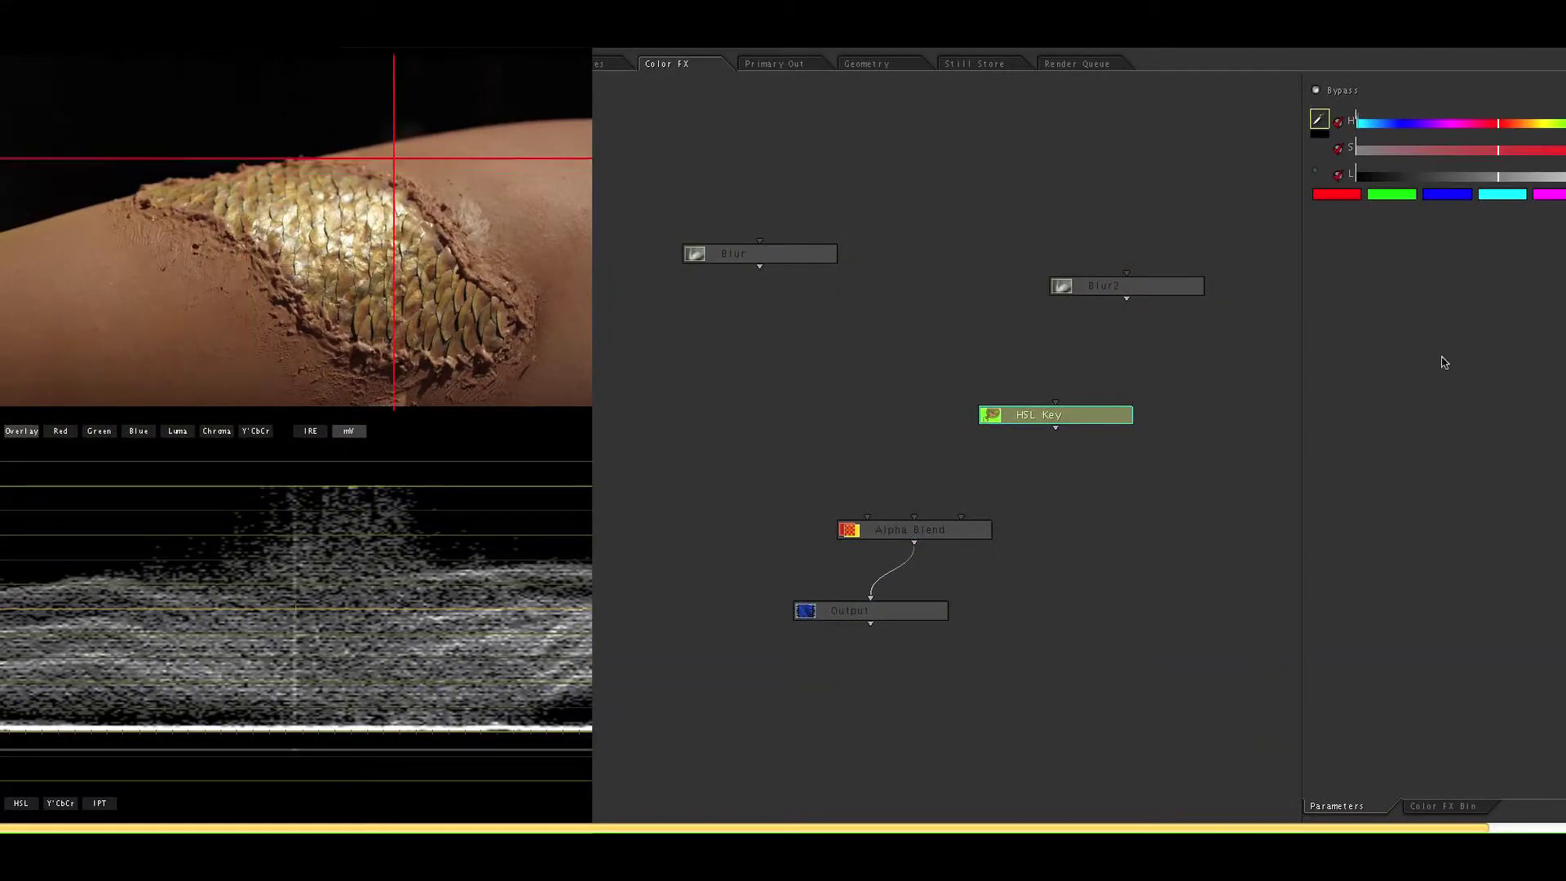
mouse_move(503, 154)
mouse_down()
mouse_move(495, 167)
mouse_move(560, 248)
mouse_move(573, 317)
mouse_up()
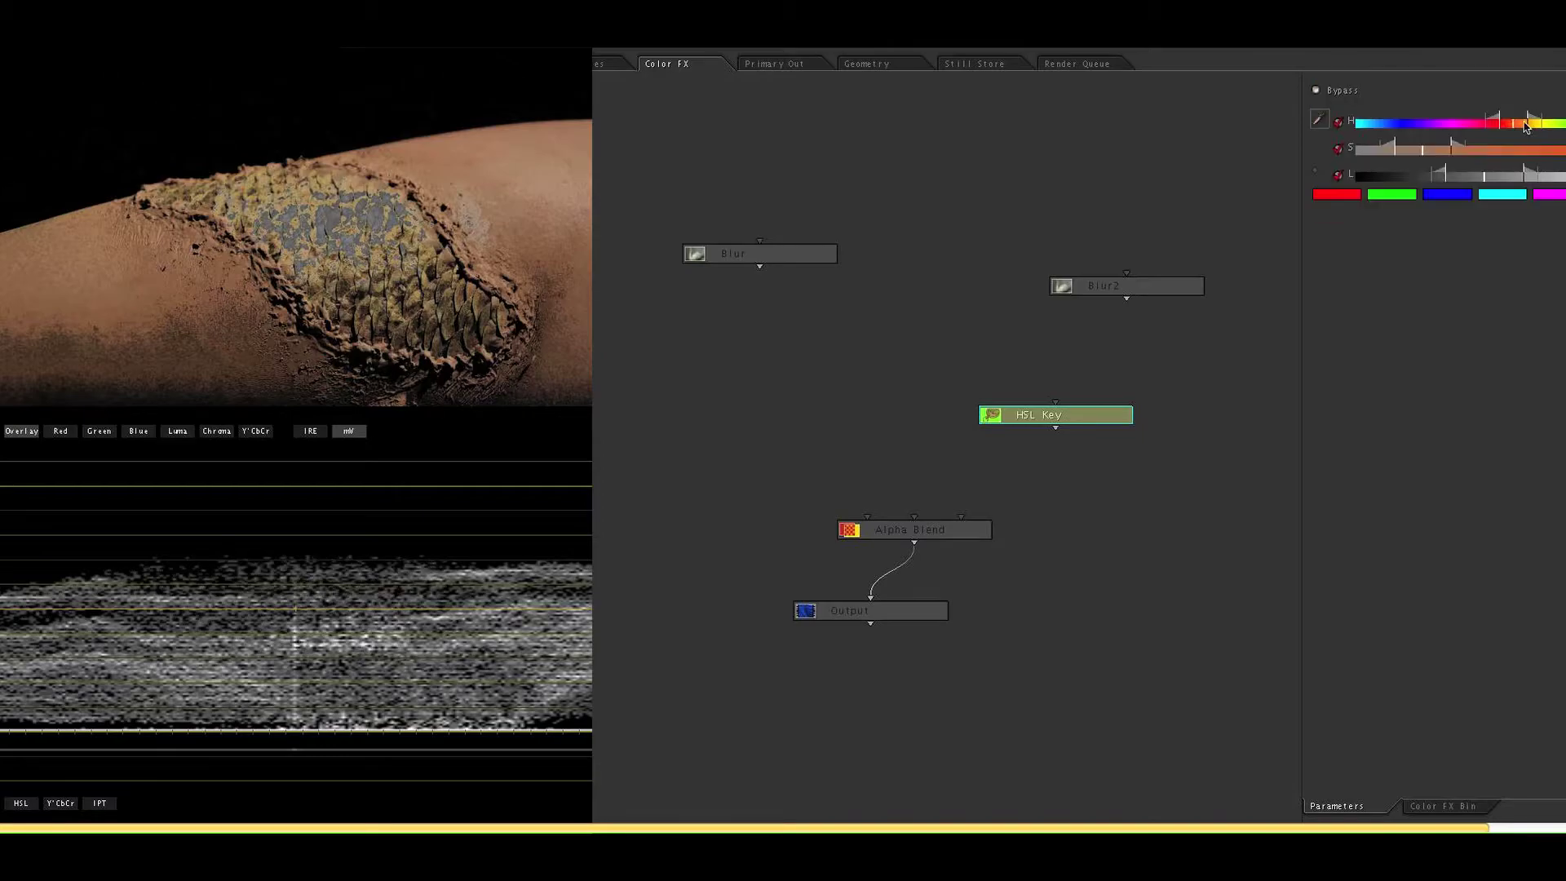
- Refine the skin key by shifting its hue range toward red and slightly lowering its saturation and luminance ranges
drag(1537, 128, 1521, 127)
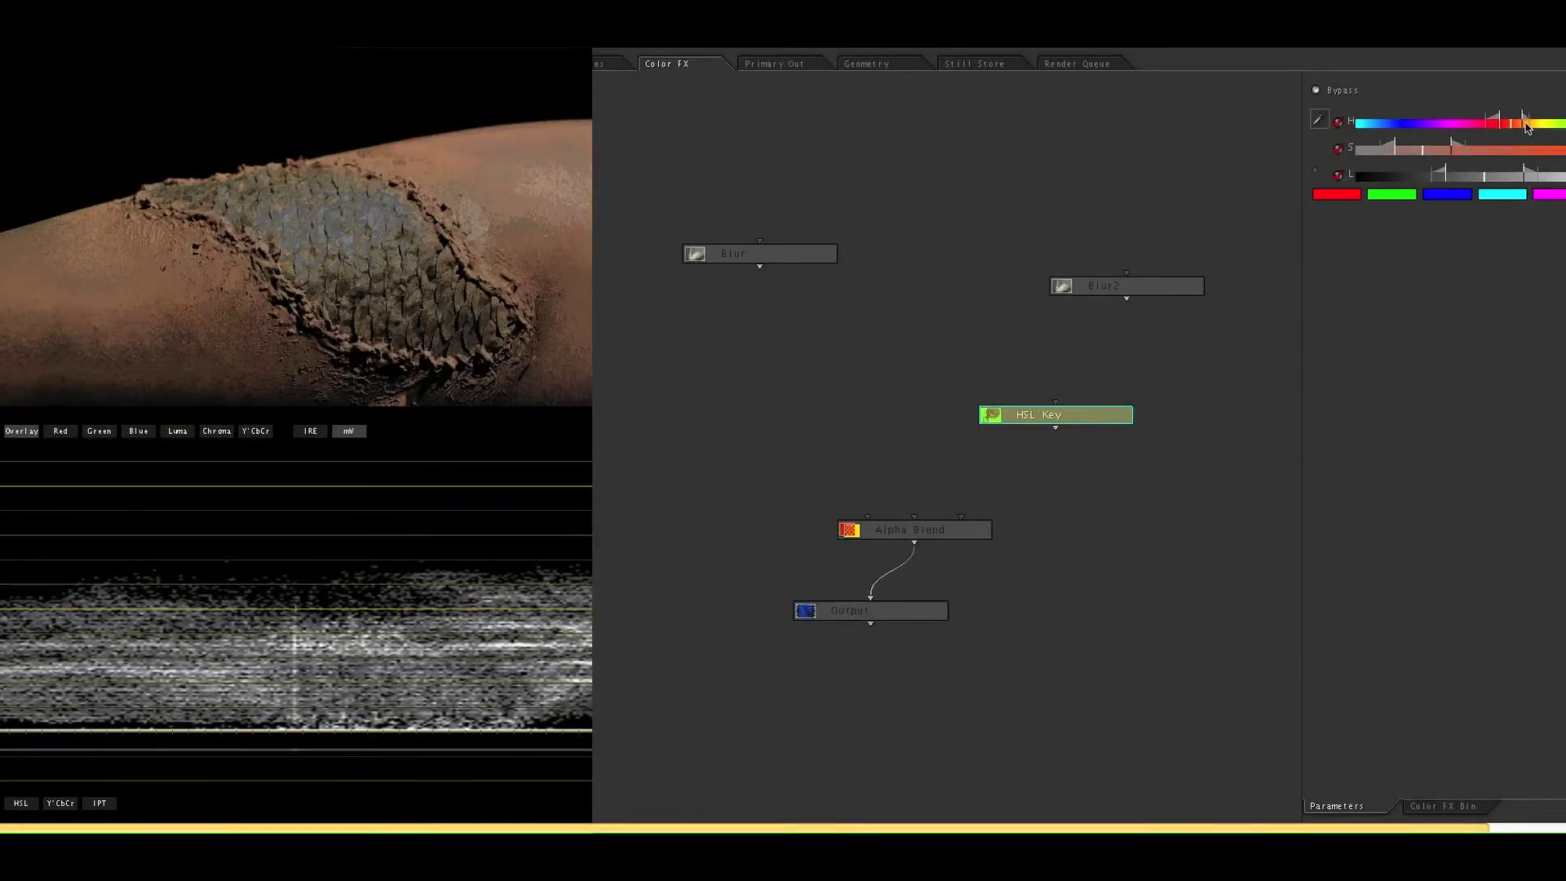
drag(1395, 152, 1426, 182)
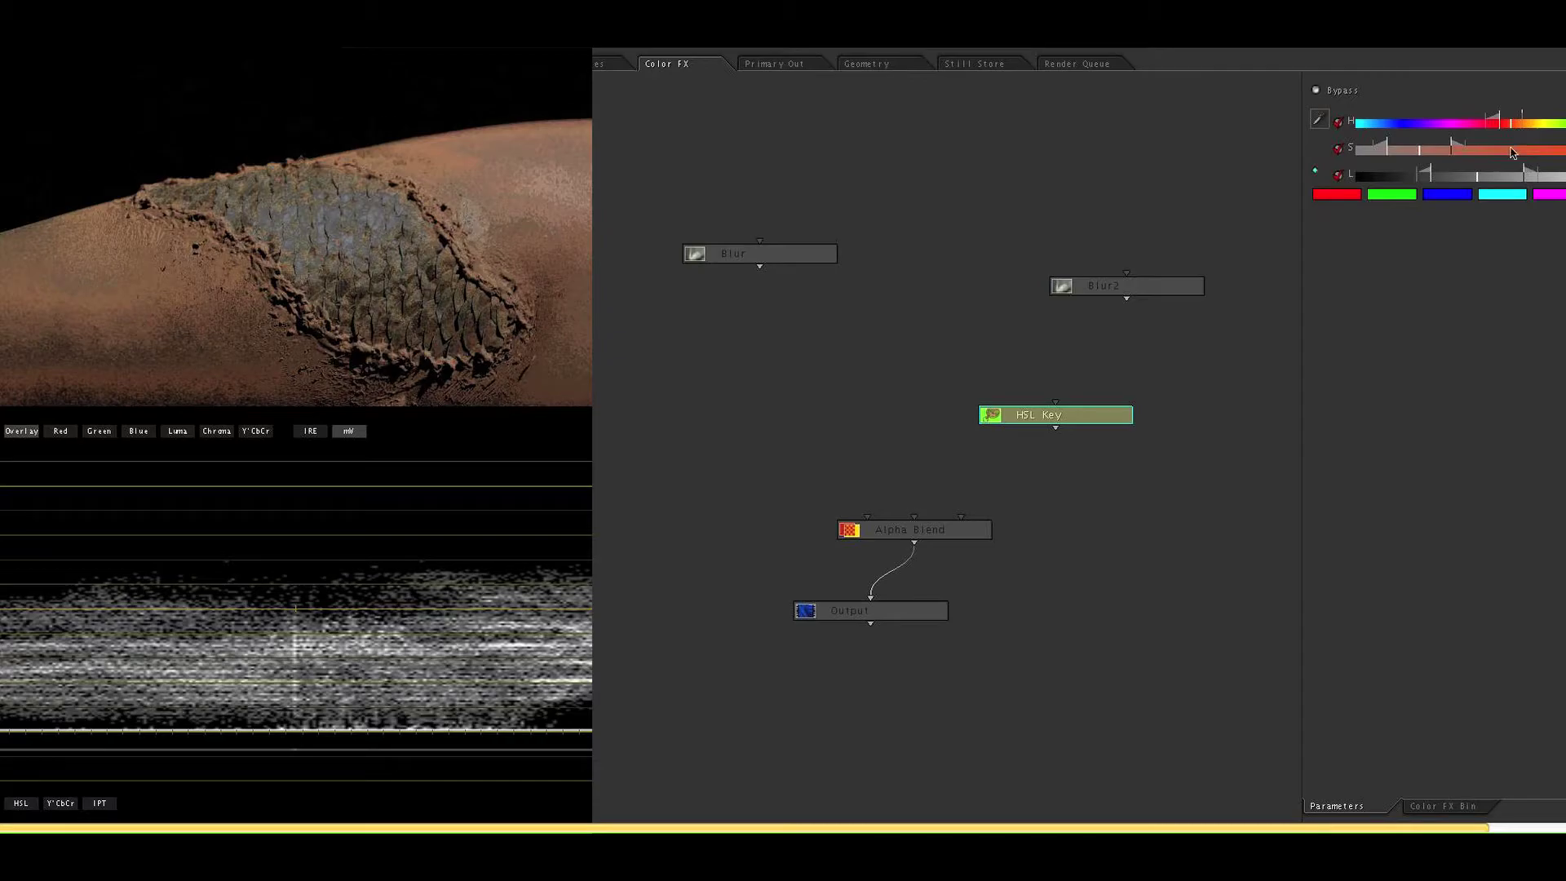
drag(1452, 155, 1444, 155)
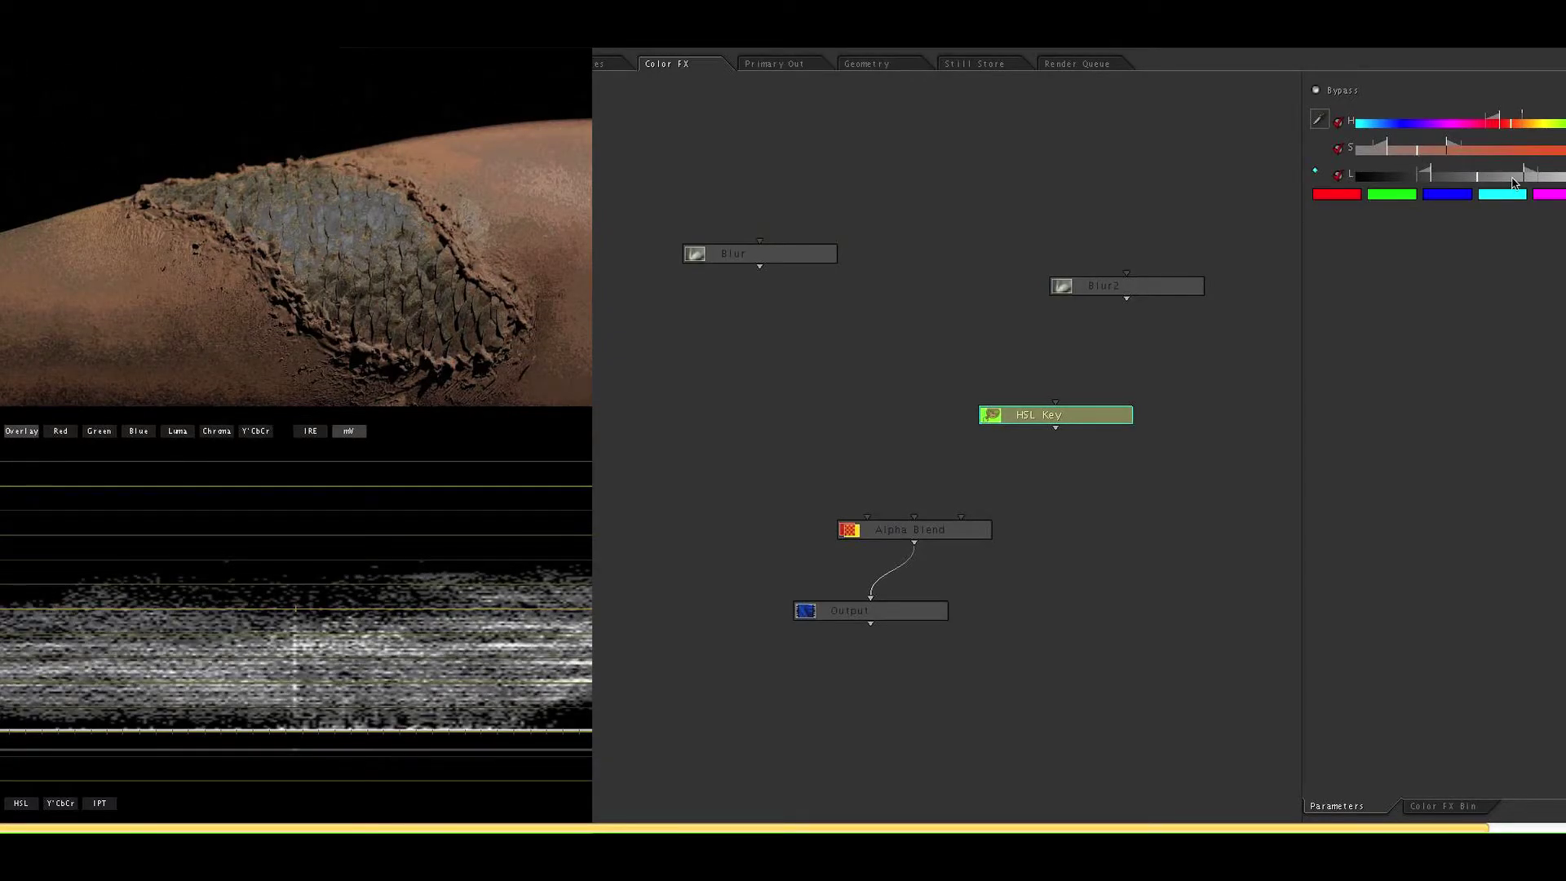
drag(1521, 179, 1519, 179)
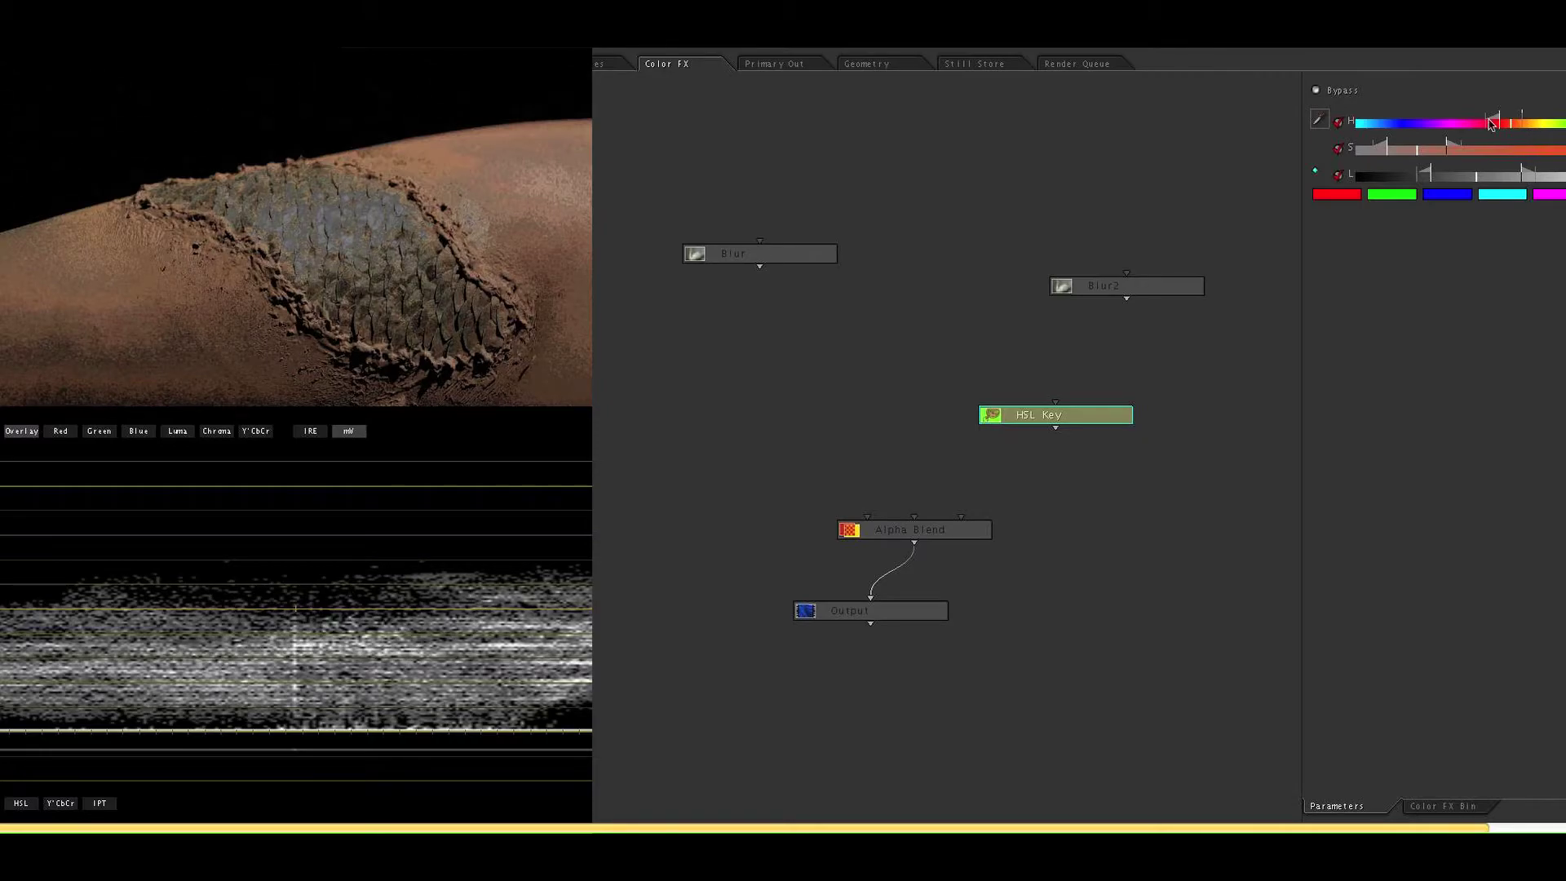
drag(1499, 122, 1486, 122)
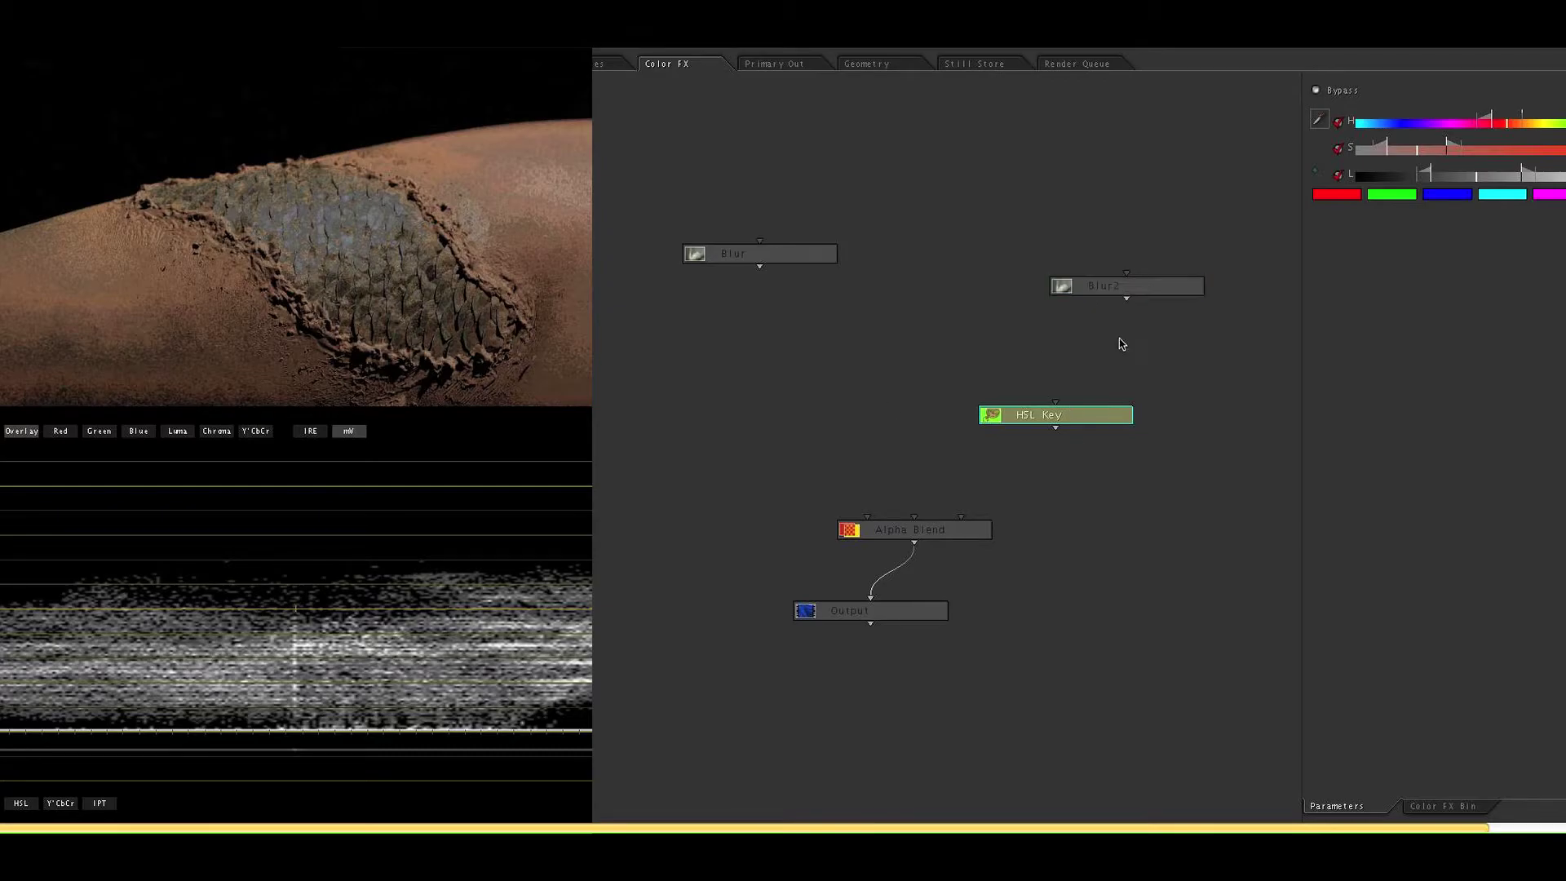
- Connect Blur2 into the HSL Key, compare the key with the blur bypassed, and raise its Spread to about 1.07
drag(1126, 299, 1054, 403)
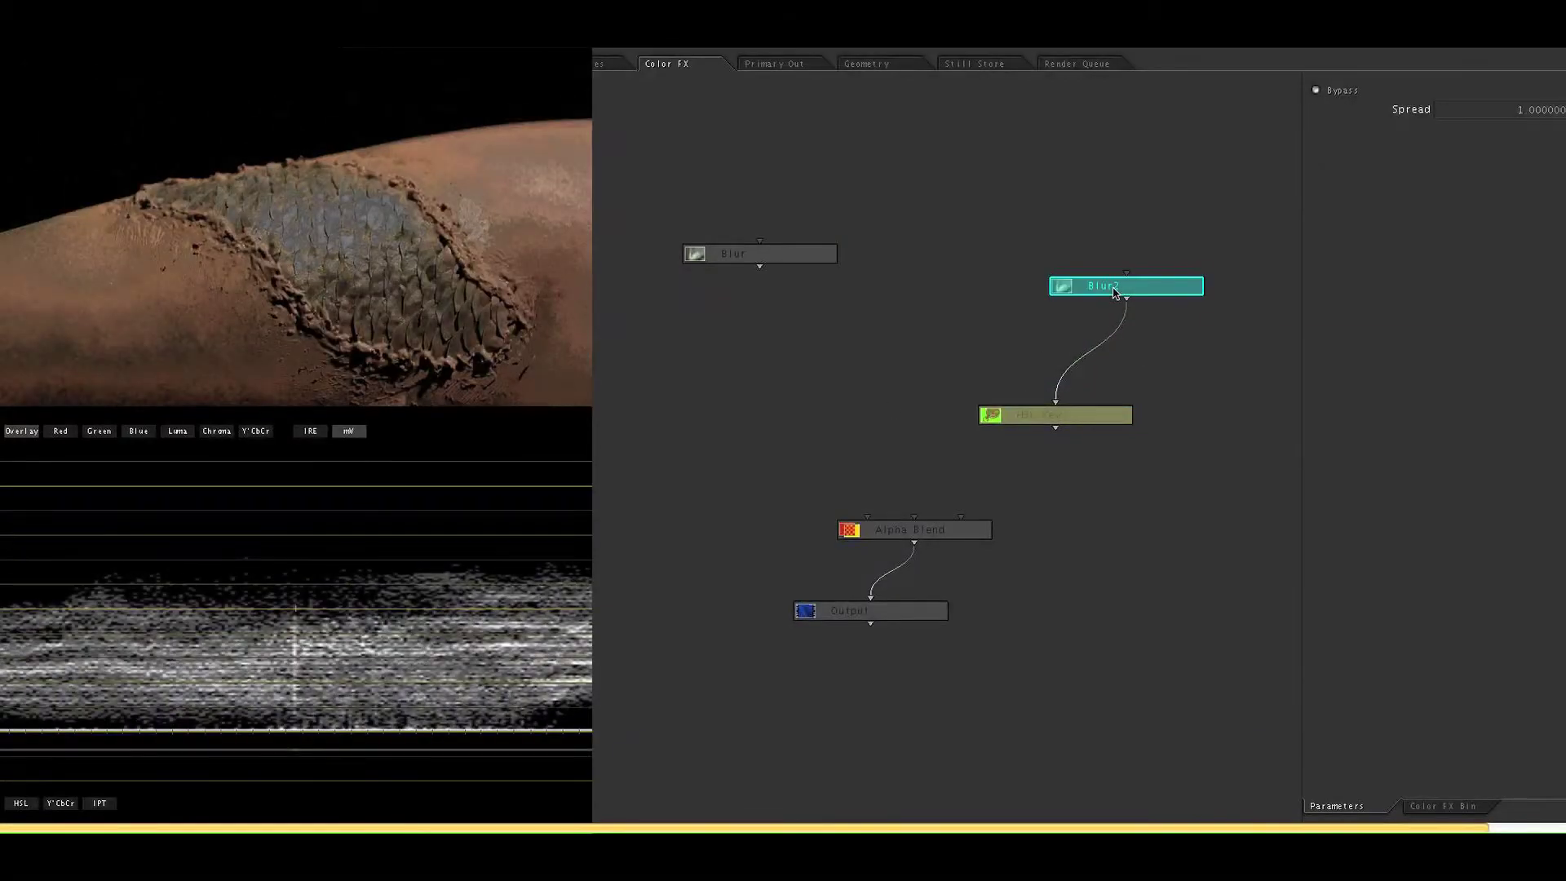
click(1105, 421)
click(1107, 287)
click(1338, 93)
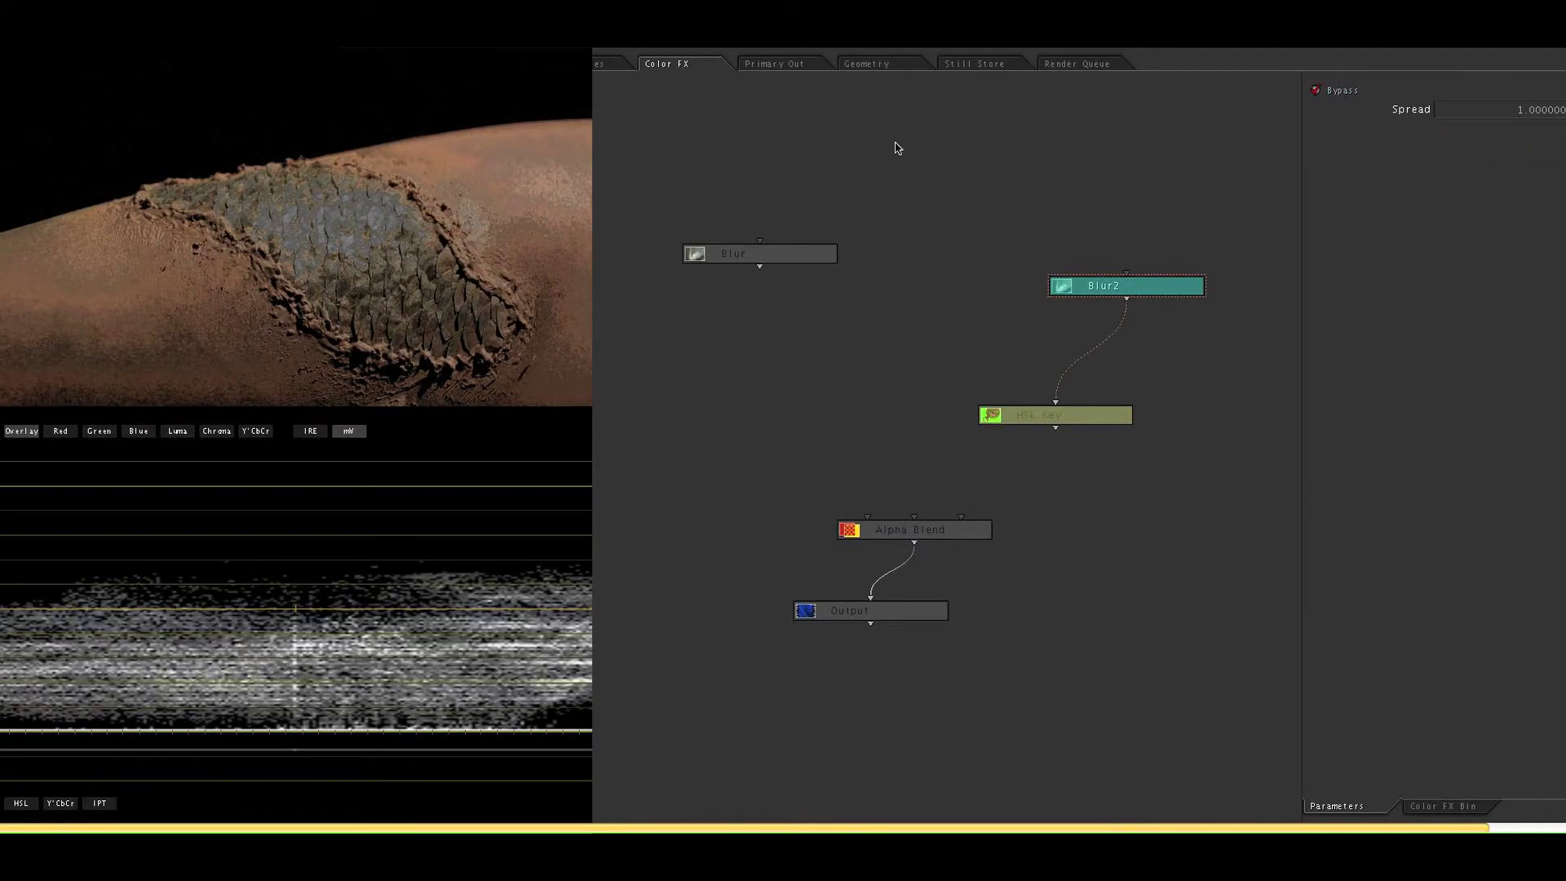
click(1334, 92)
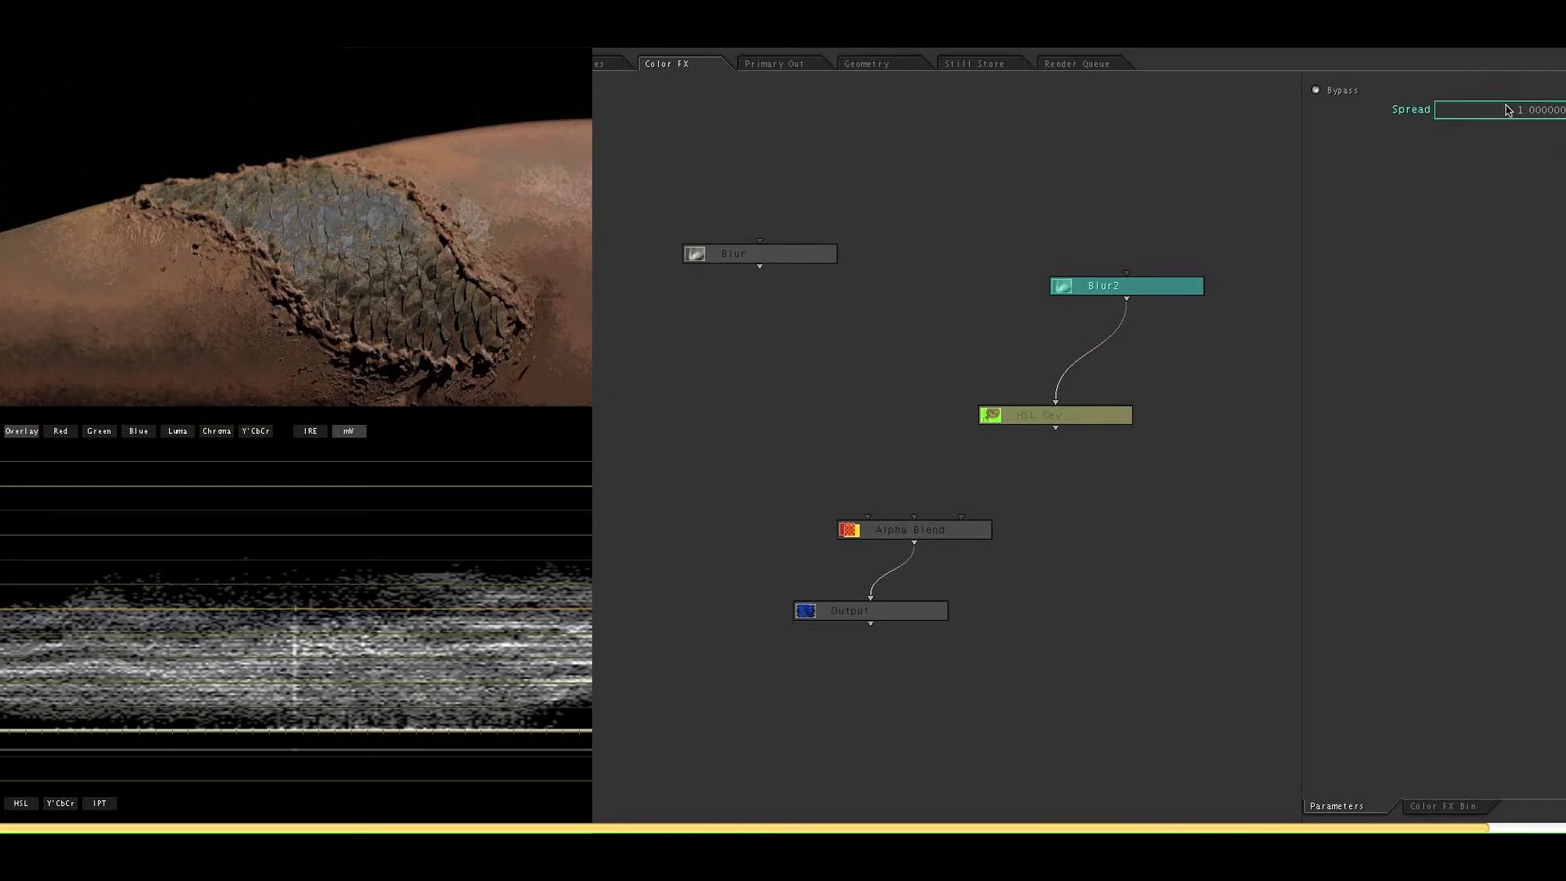
scroll(1503, 107, up, 3)
drag(1506, 112, 1506, 112)
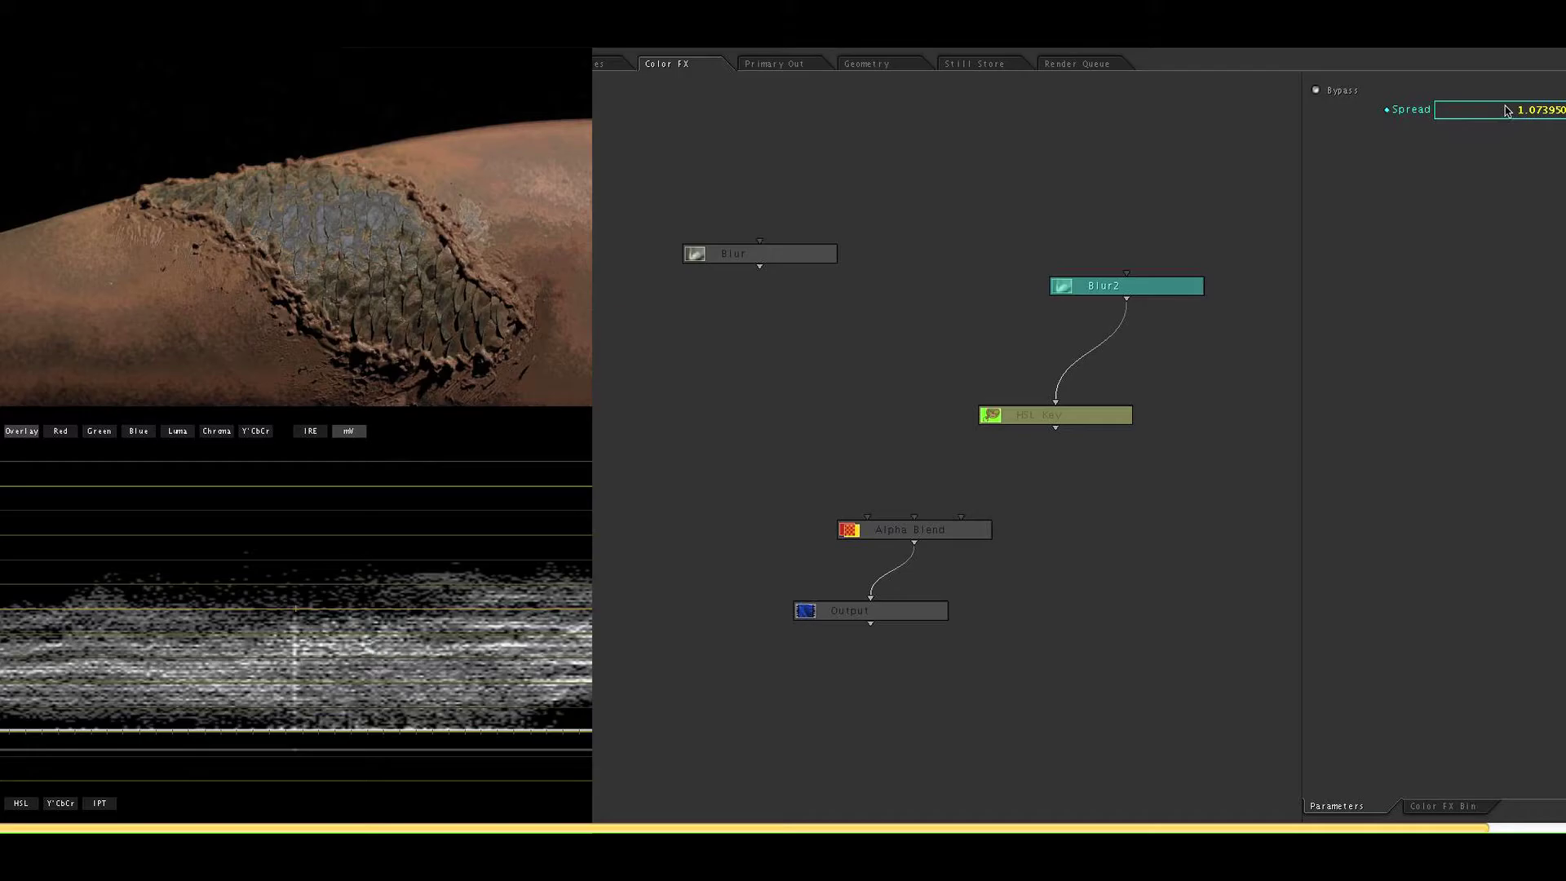
- Connect Blur to Alpha Blend's middle input and HSL Key to its last input, and realign the Output node below
drag(760, 266, 914, 516)
drag(1055, 428, 960, 515)
drag(896, 617, 952, 622)
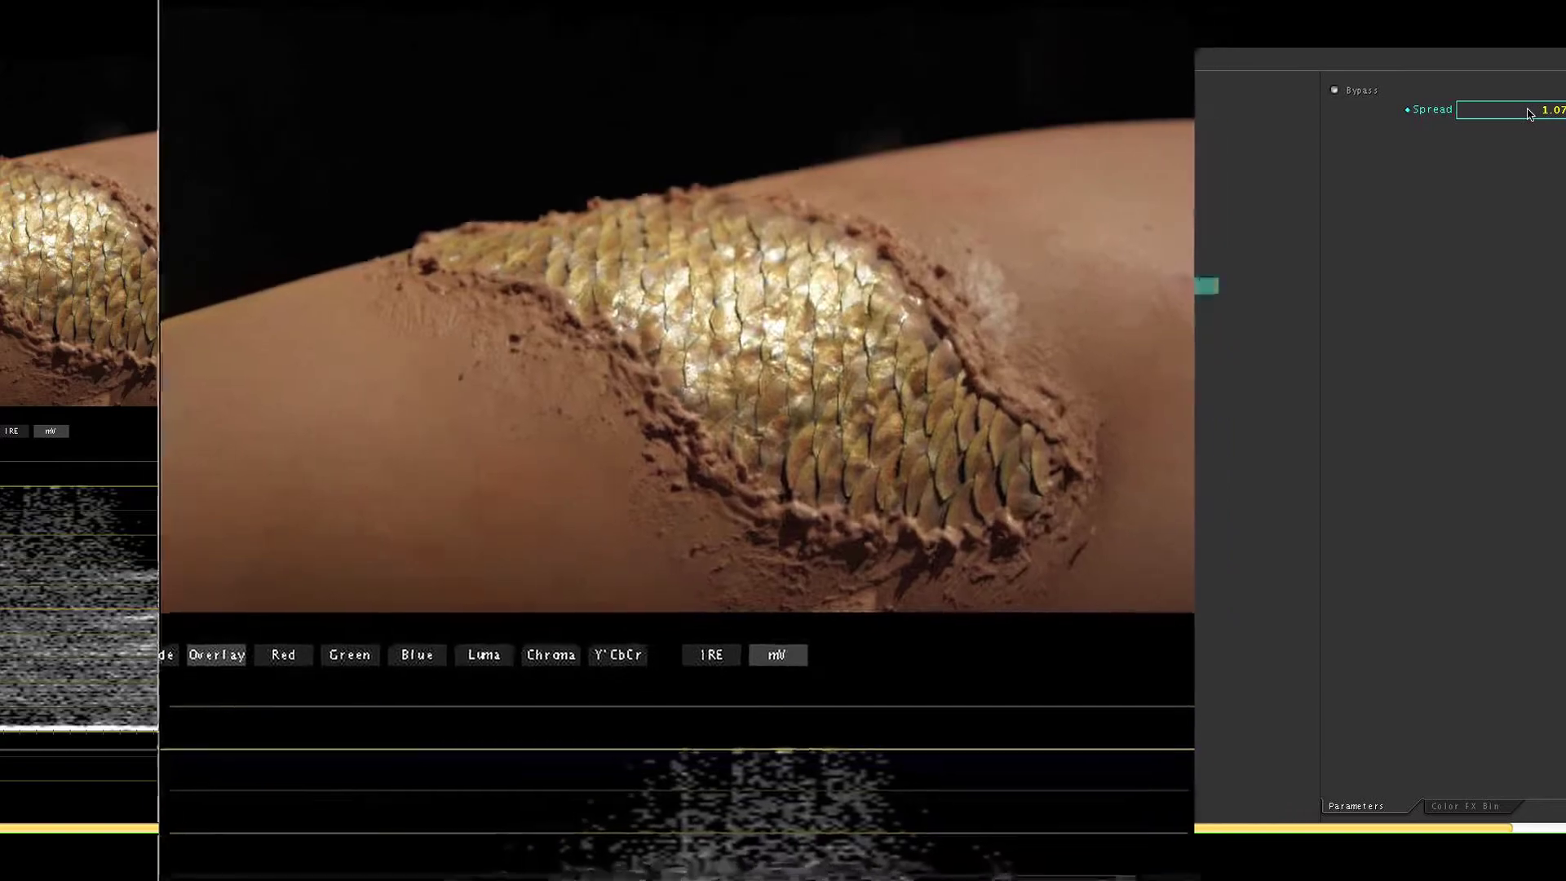
- Extend the HSL Key's upper hue limit slightly toward yellow, lower its upper luminance limit, and preview the Output node
click(1049, 416)
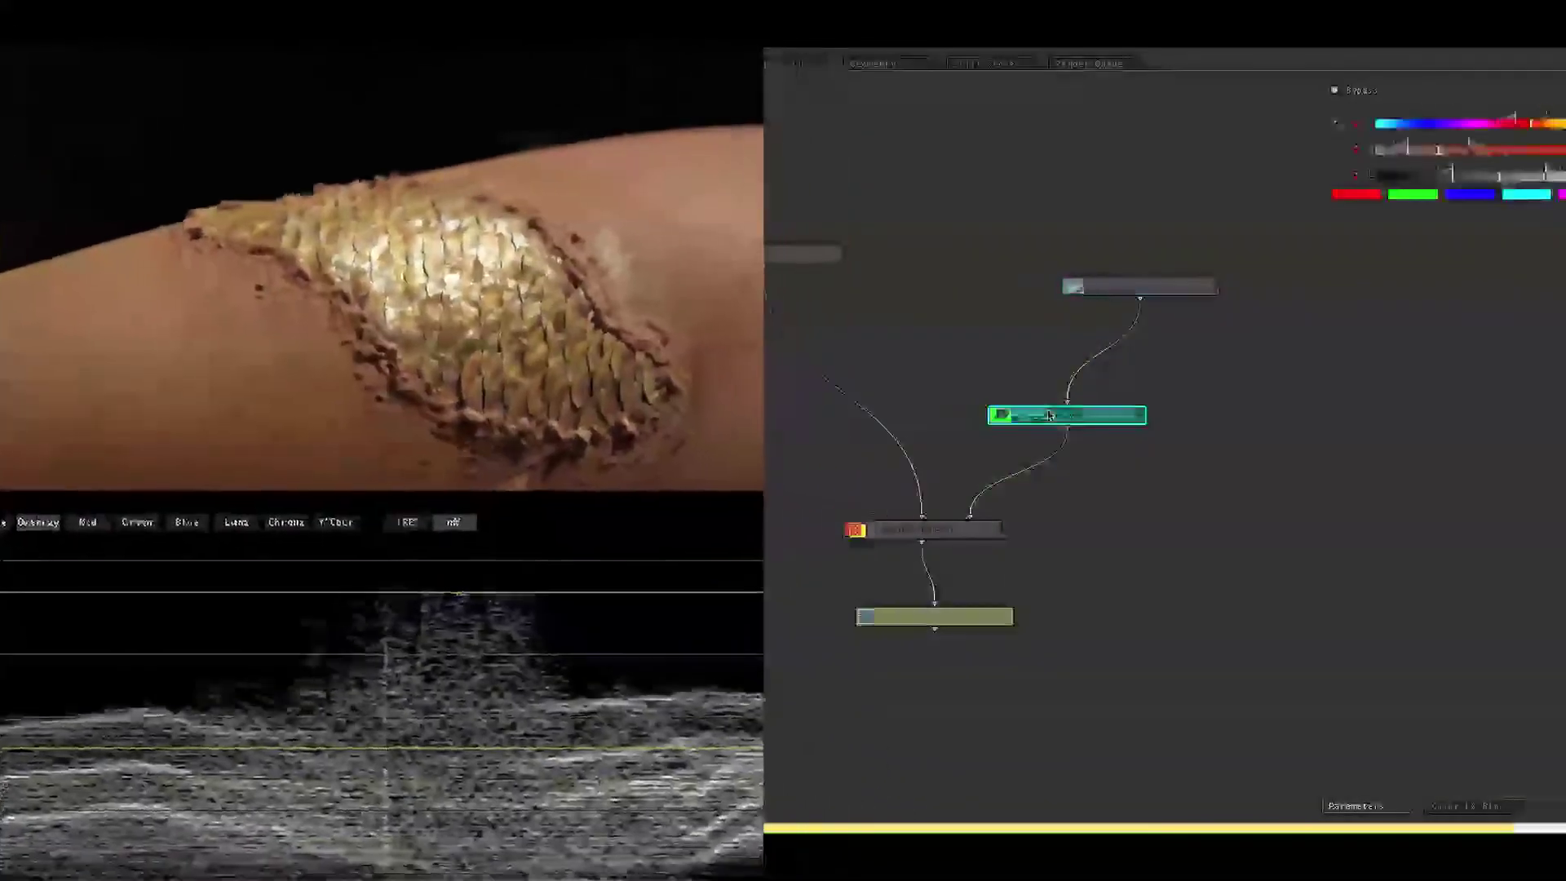
drag(1547, 124, 1558, 122)
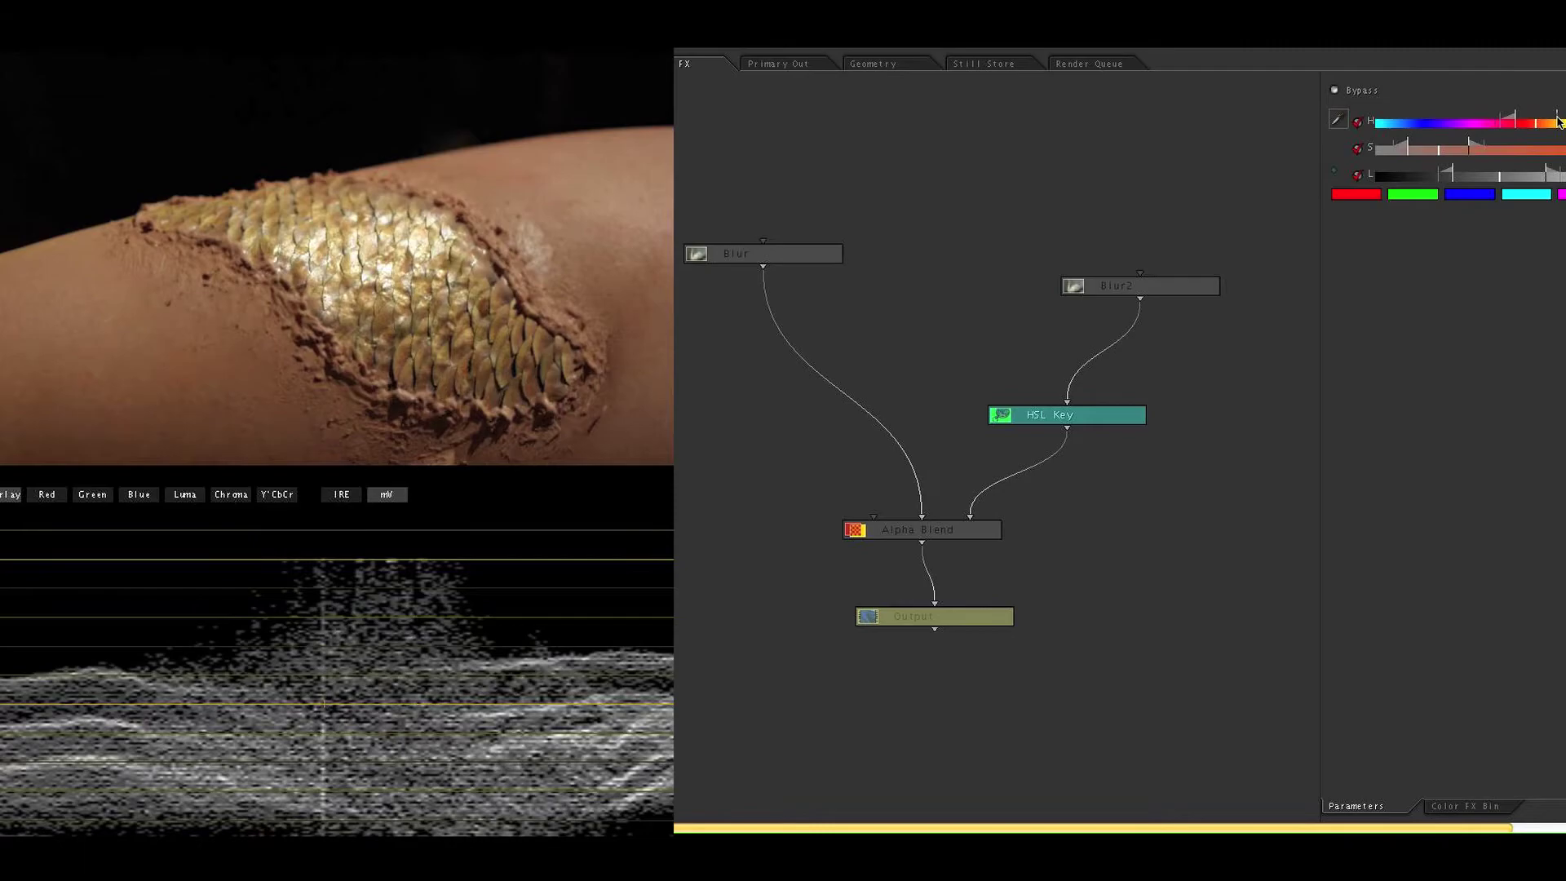
click(1119, 412)
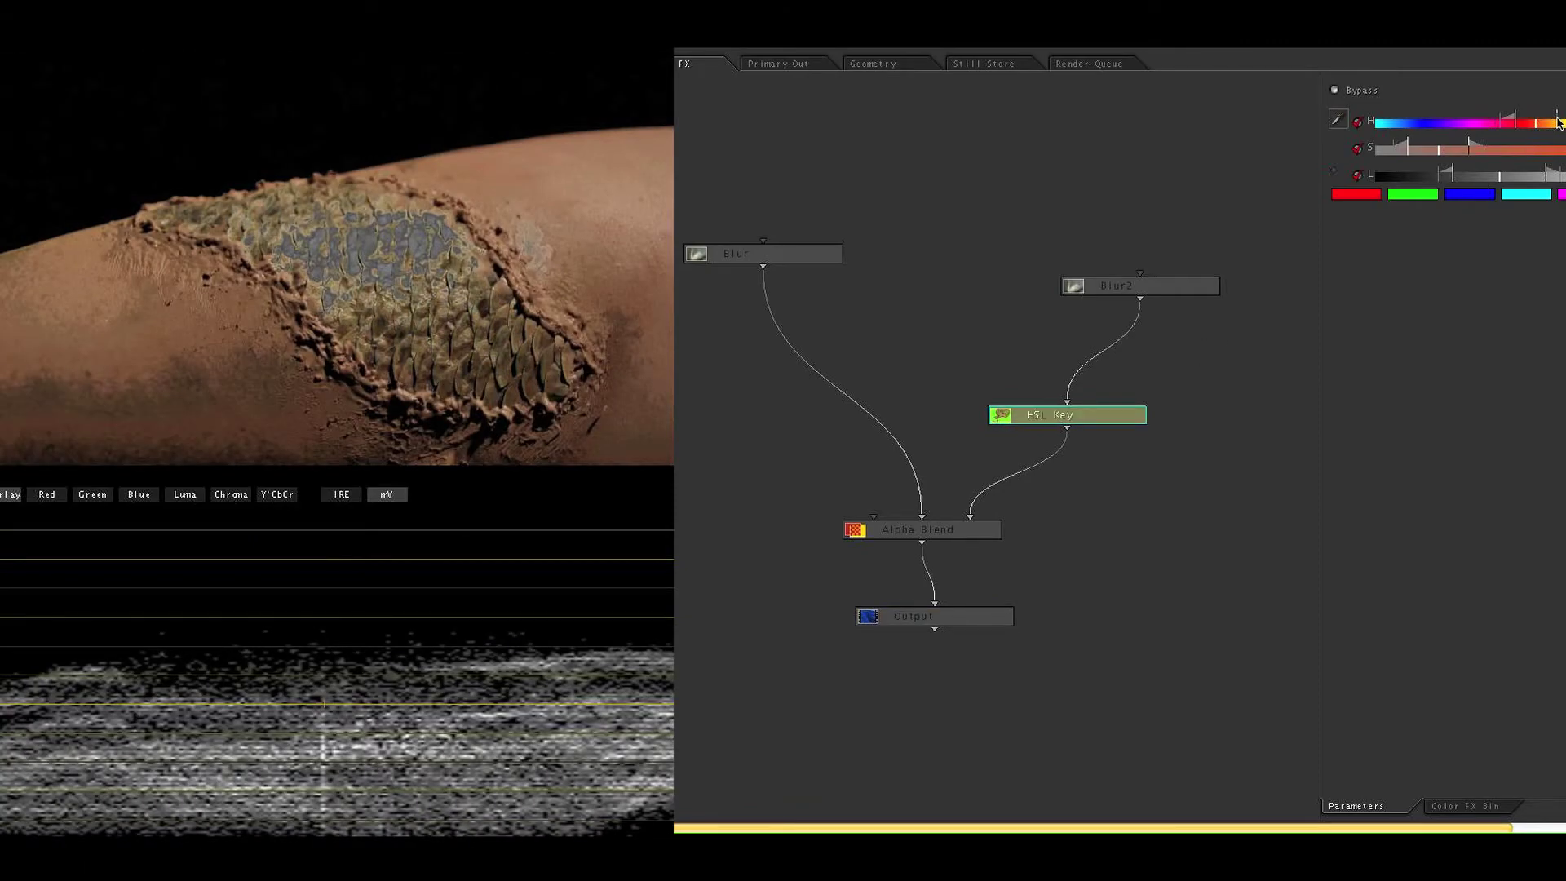
drag(1559, 121, 1552, 124)
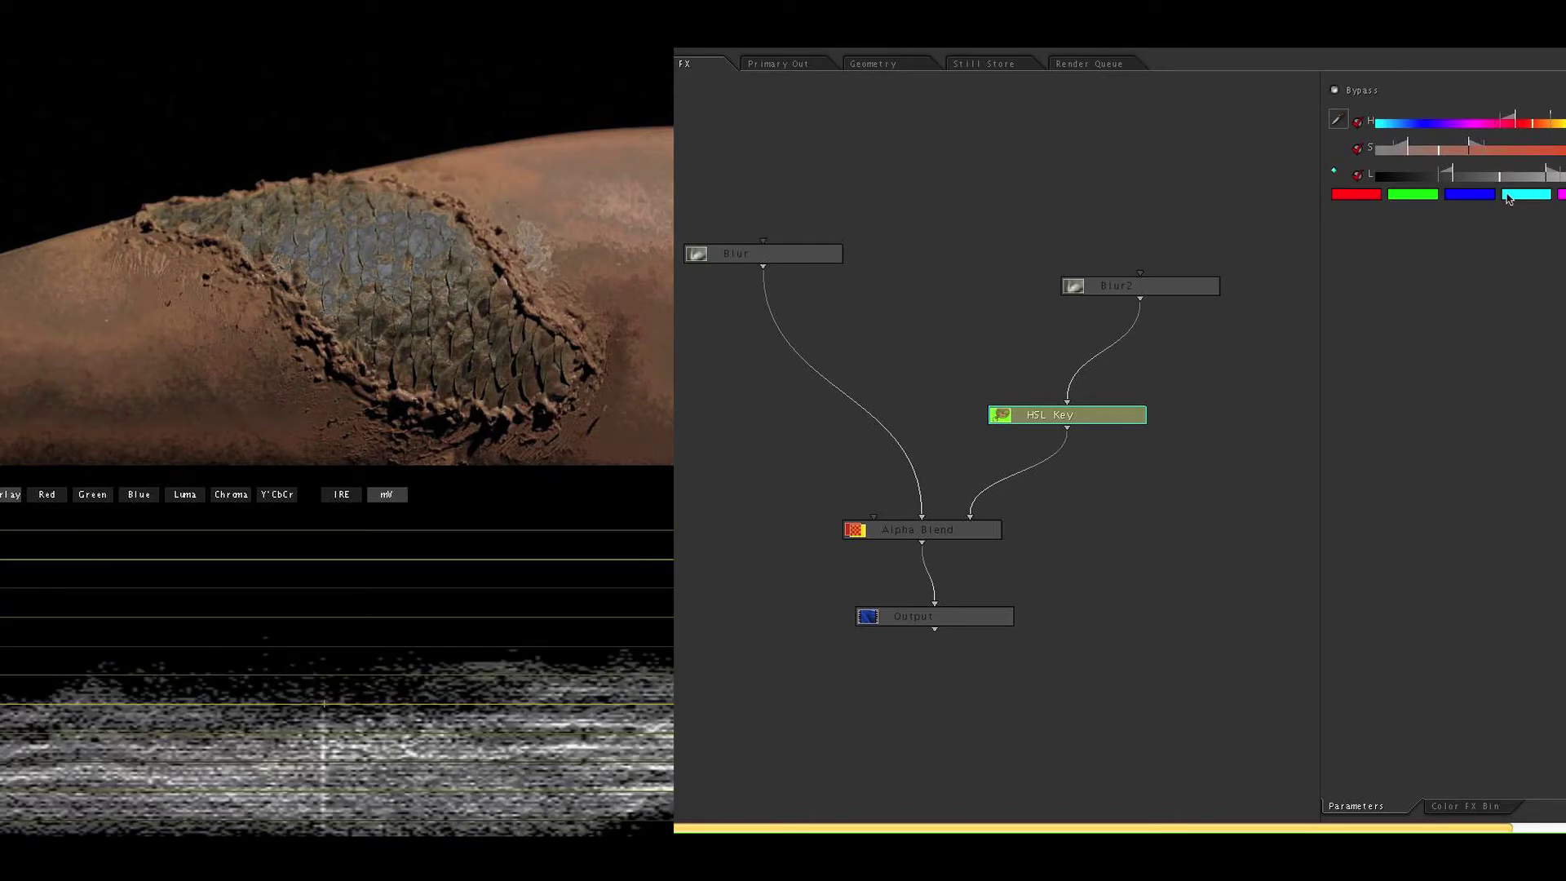
drag(1546, 178, 1531, 179)
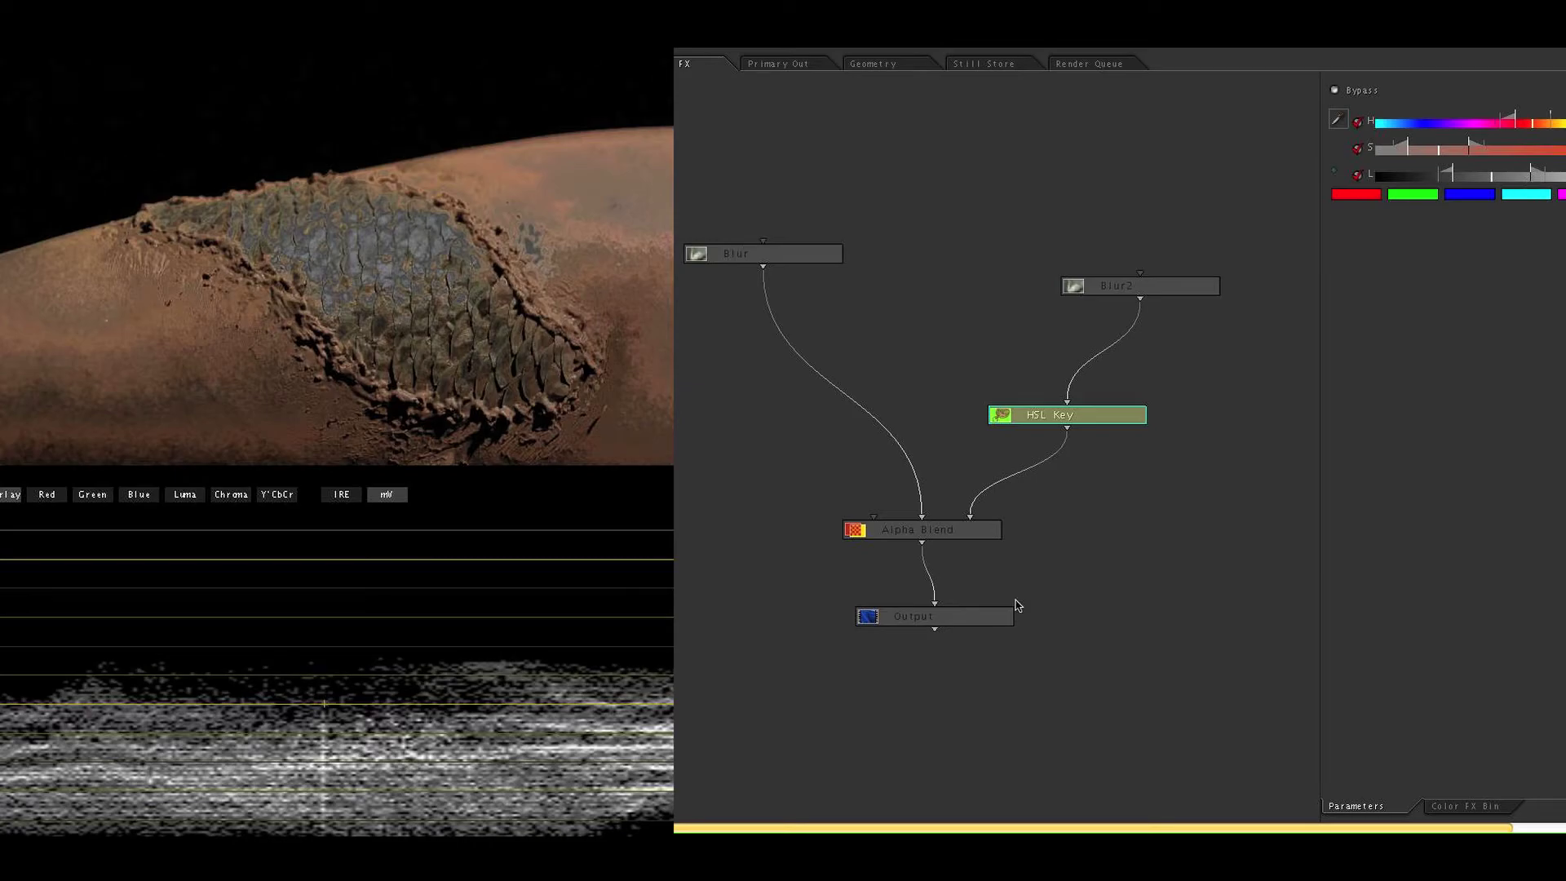
click(989, 620)
click(989, 620)
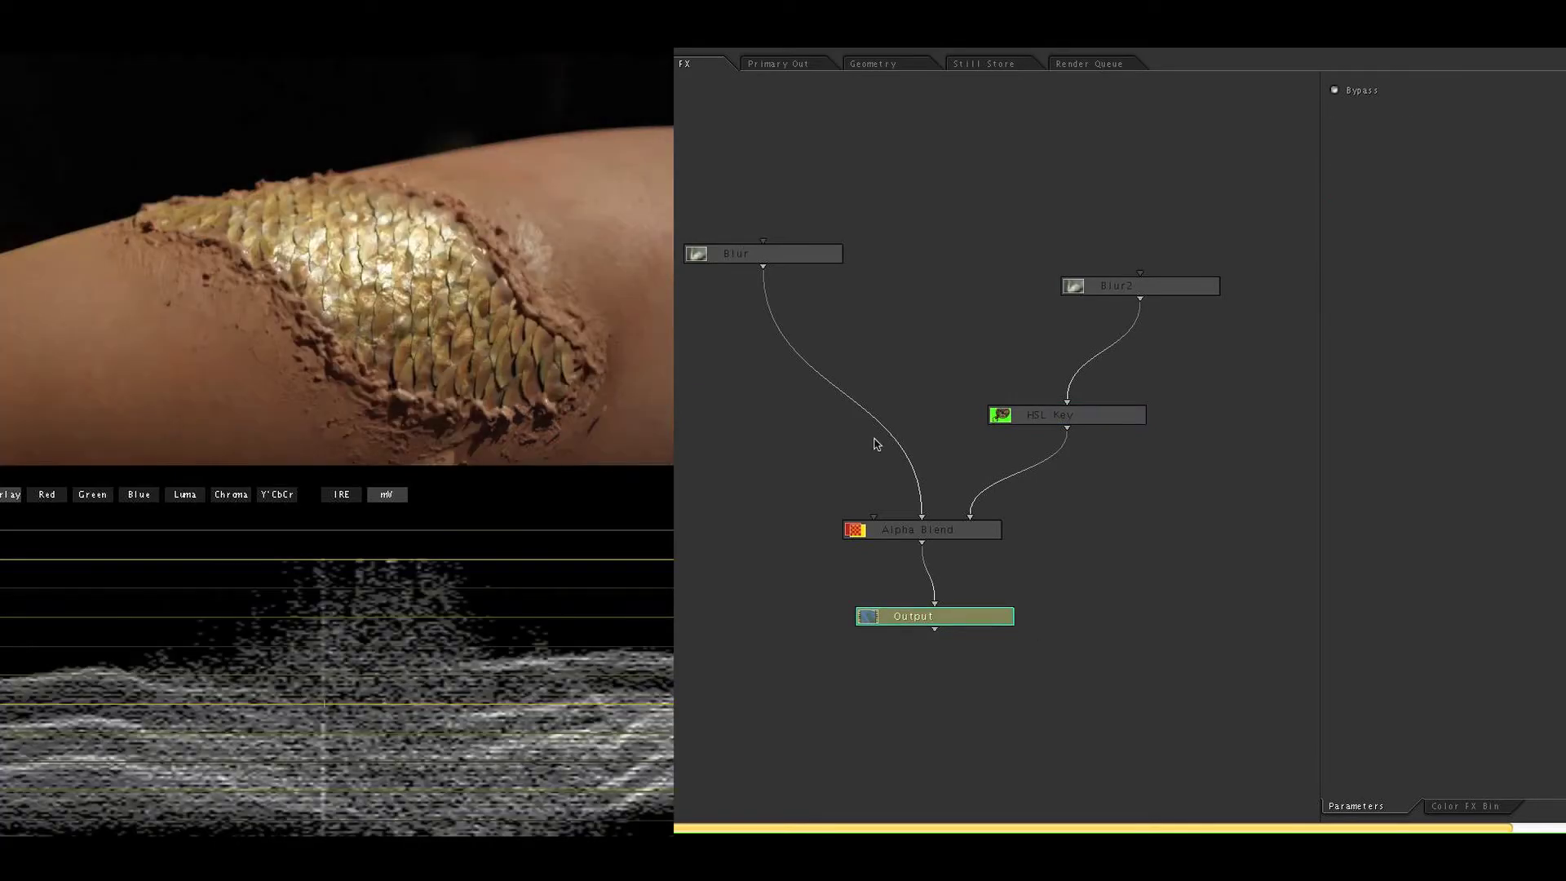